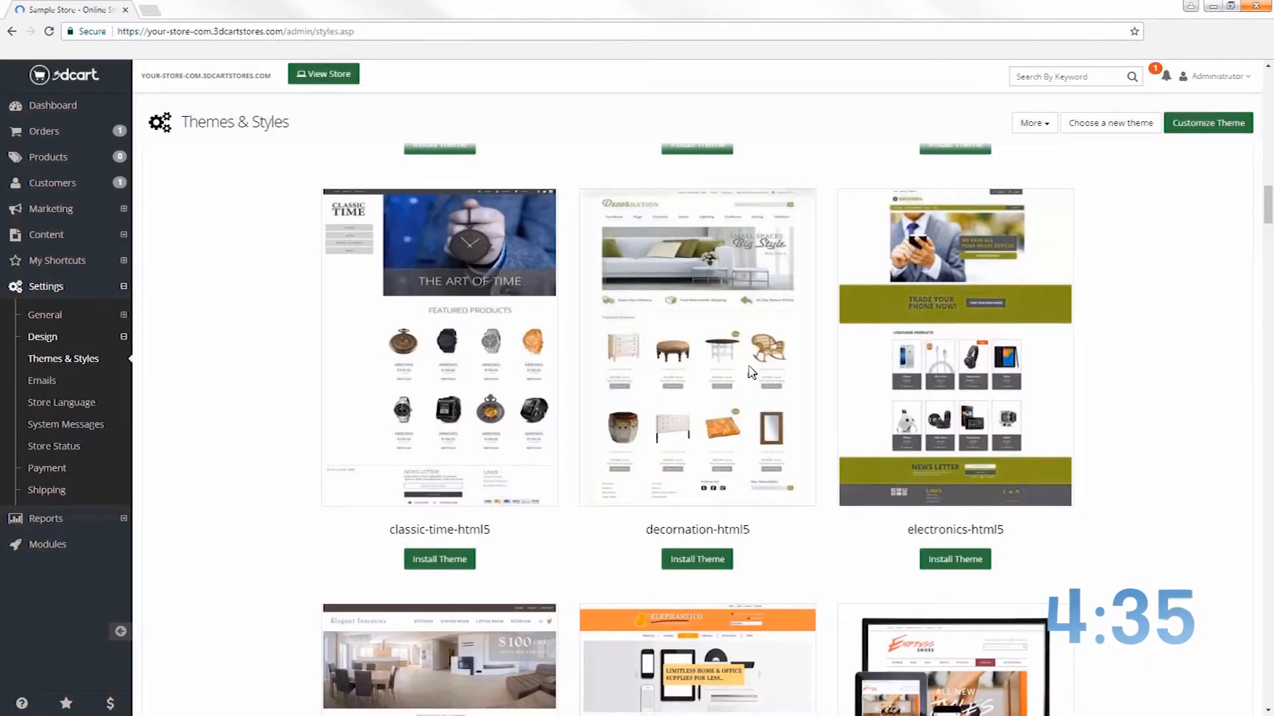
In Store Settings, set Store Name to 'Kitchen Korner' and Store Slogan to 'Let's get cookin'!'
click(70, 312)
click(78, 338)
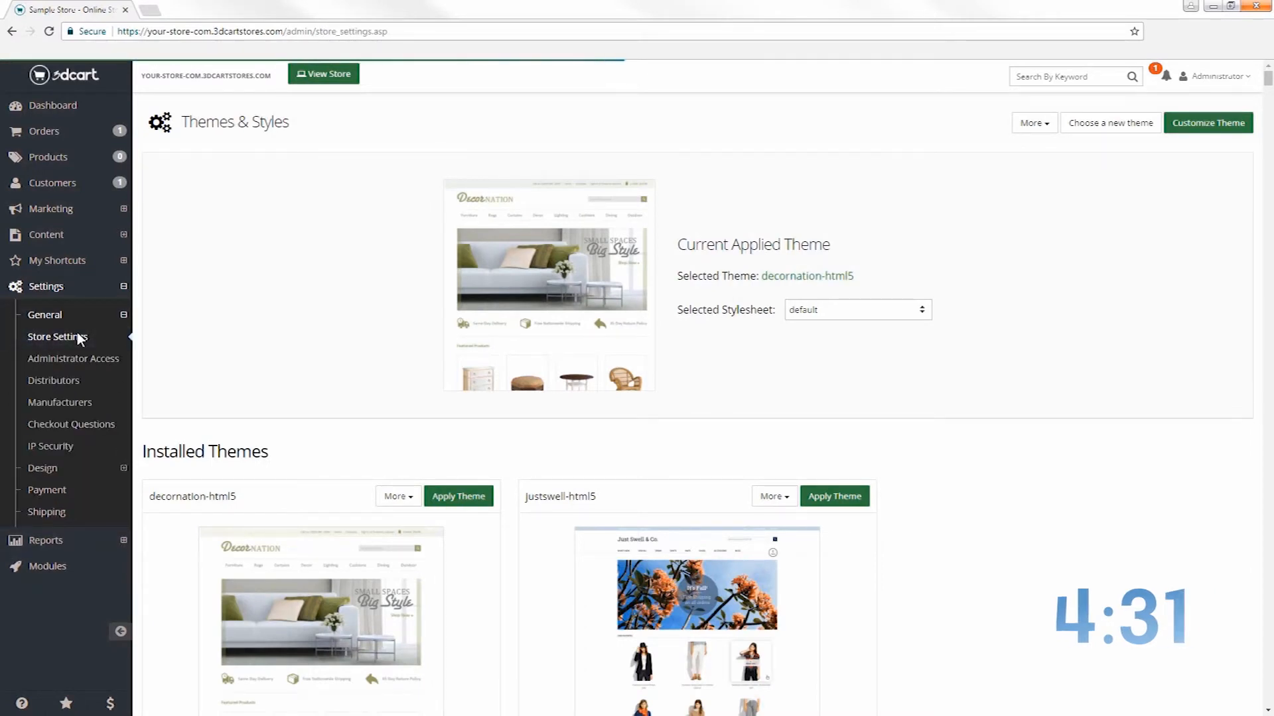
drag(207, 227, 148, 227)
text(Kitchen Korner)
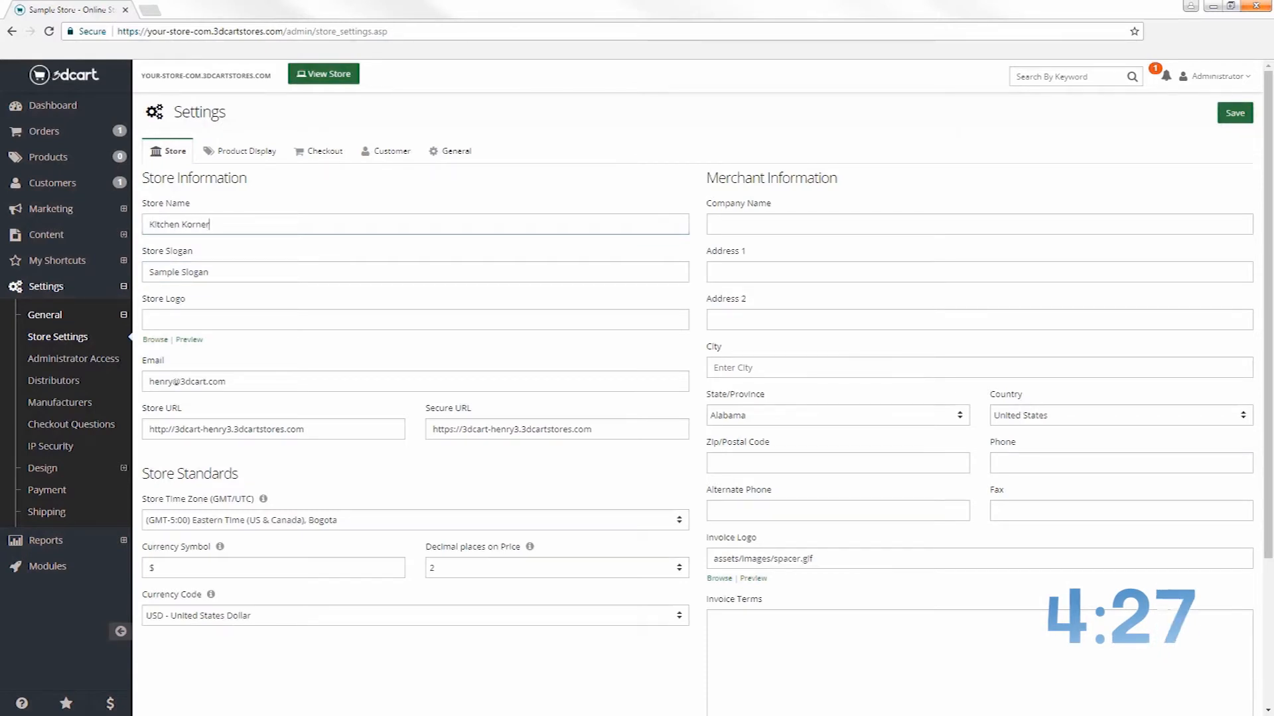
key(Tab)
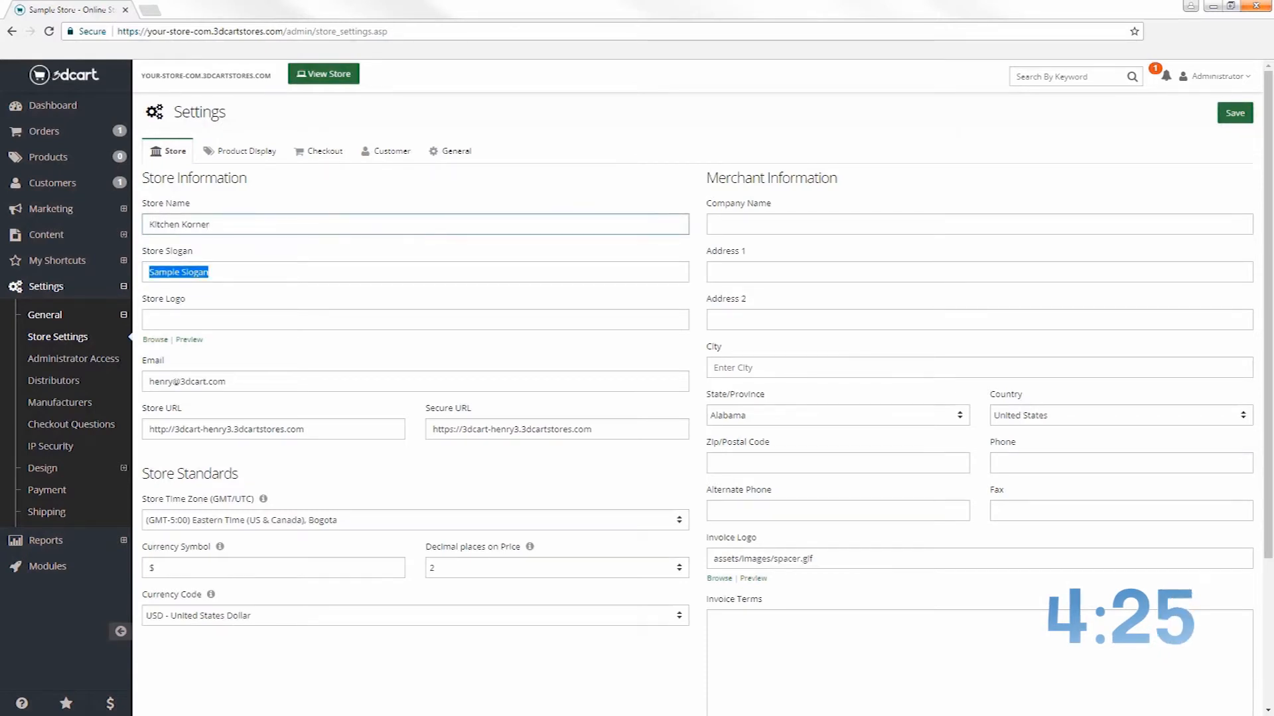
text(Let's get)
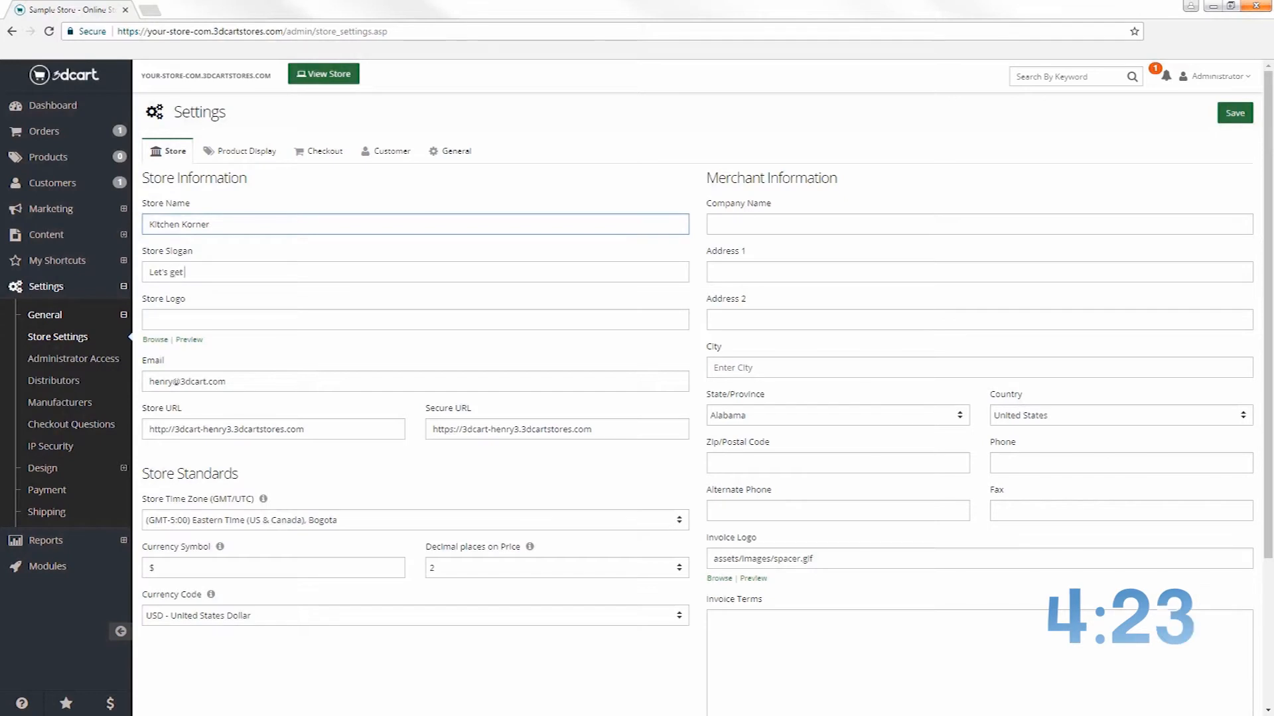
text( cookin'!)
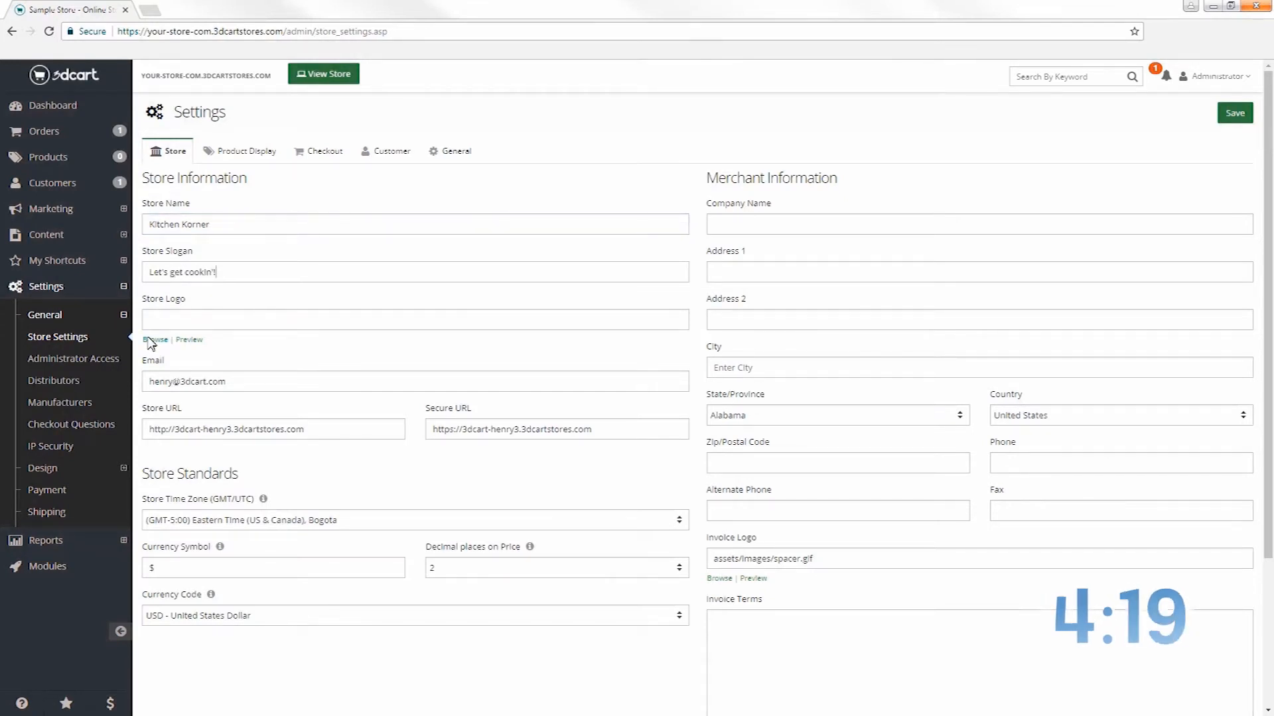
Upload kitchenLogo.png to the store's image files for the Store Logo
click(151, 341)
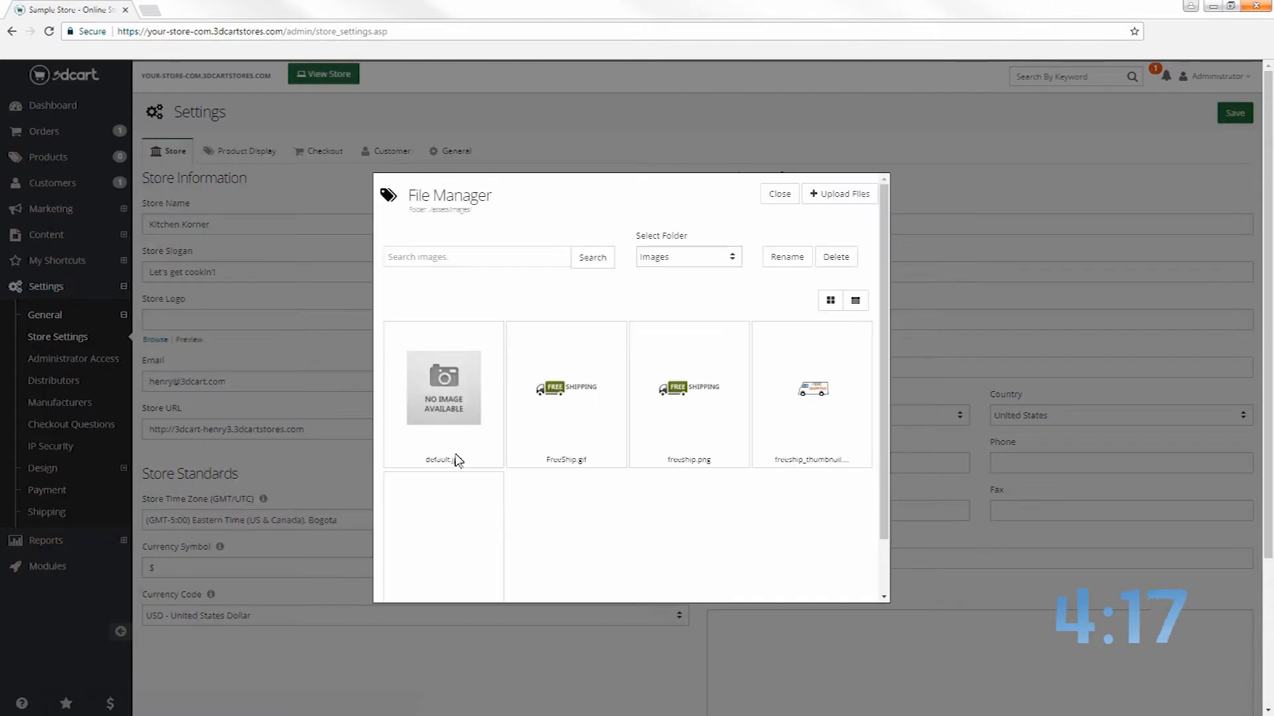
click(836, 195)
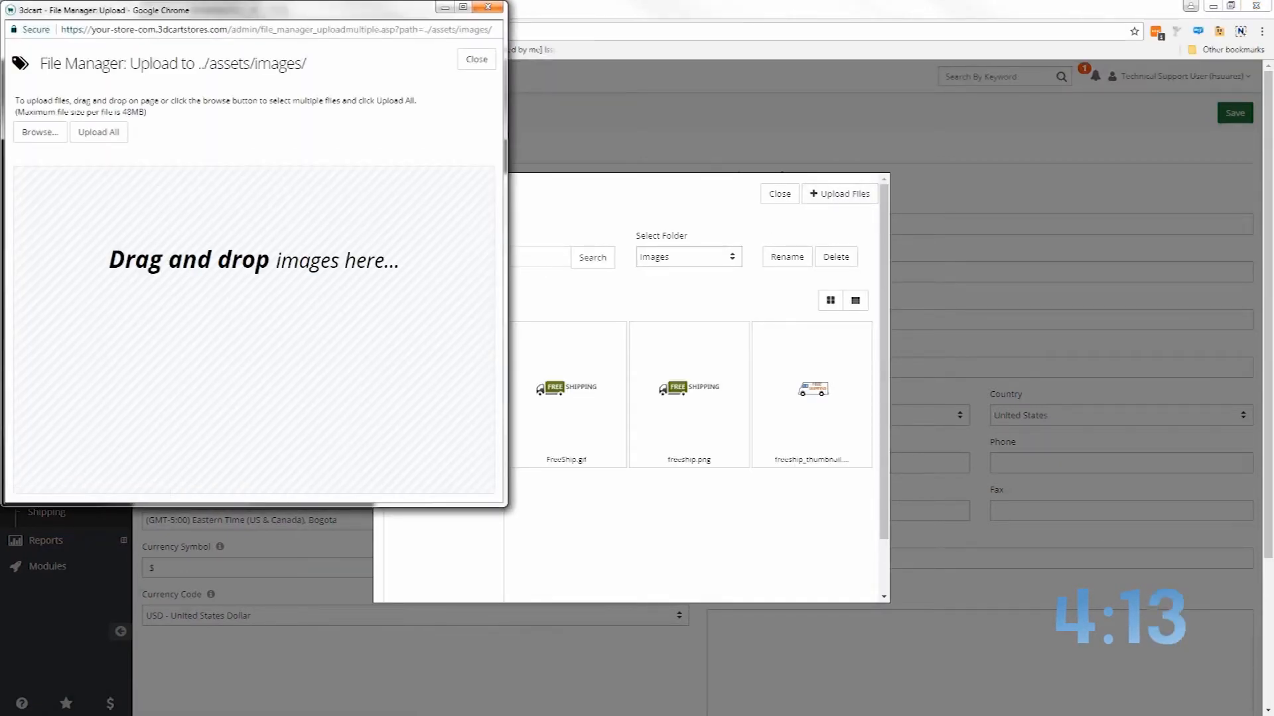
drag(212, 274, 221, 270)
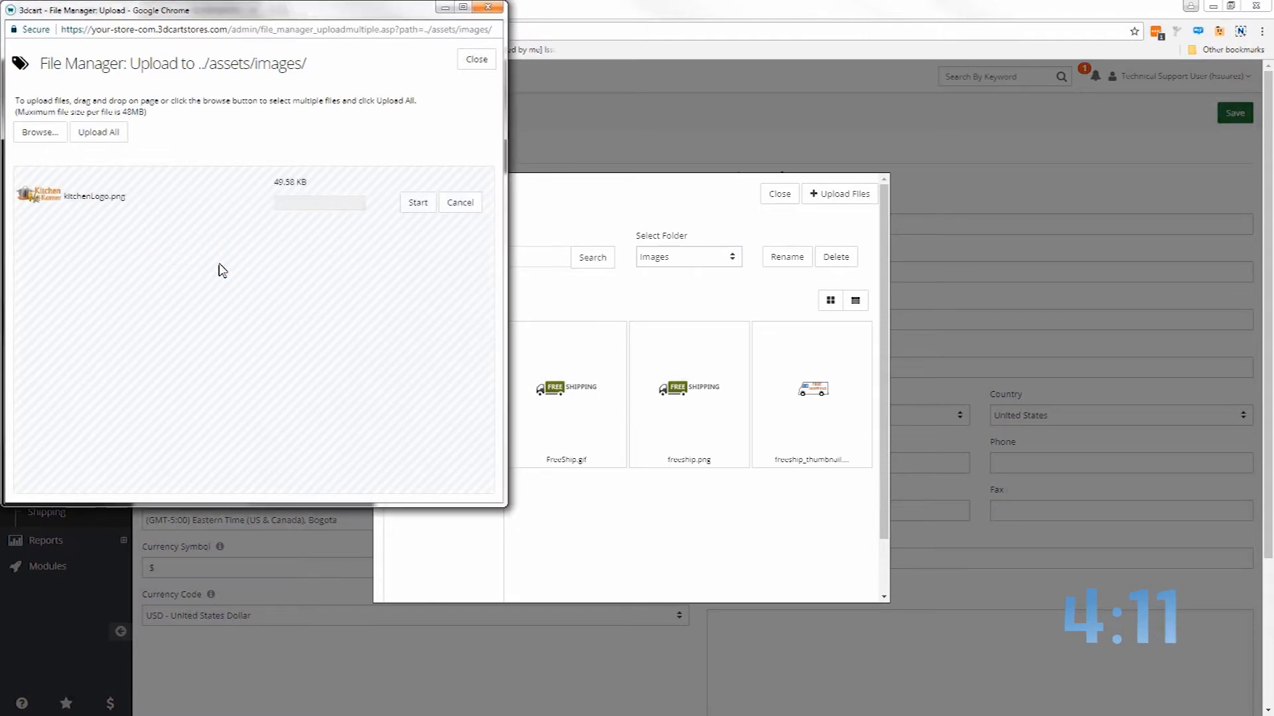
click(422, 205)
click(422, 195)
click(476, 60)
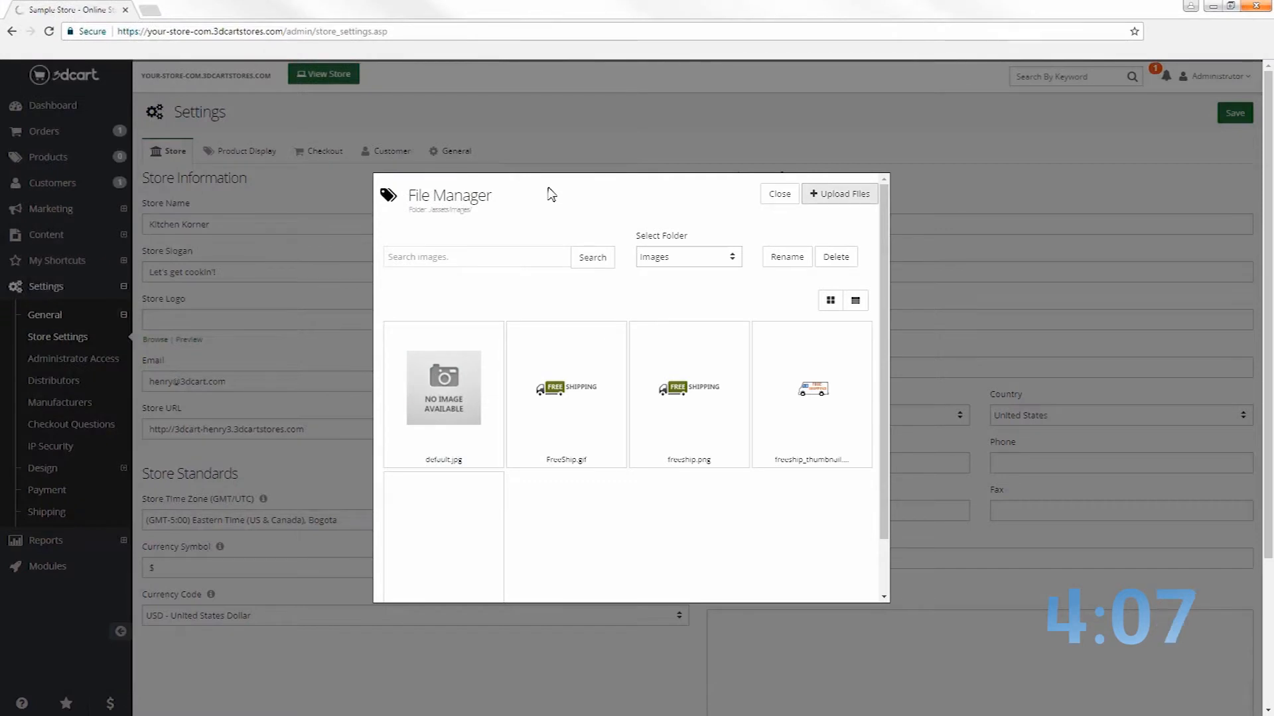
Select kitchenLogo.png as the store logo image
scroll(629, 554, down, 1)
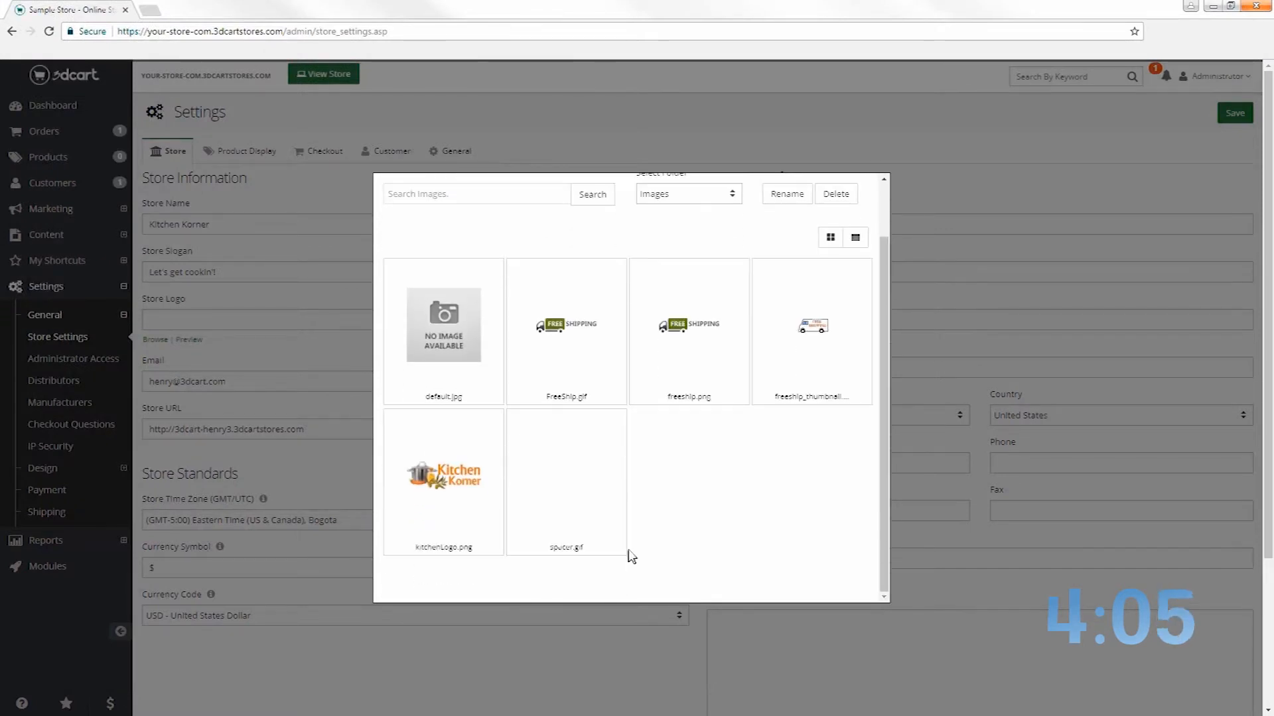
click(457, 478)
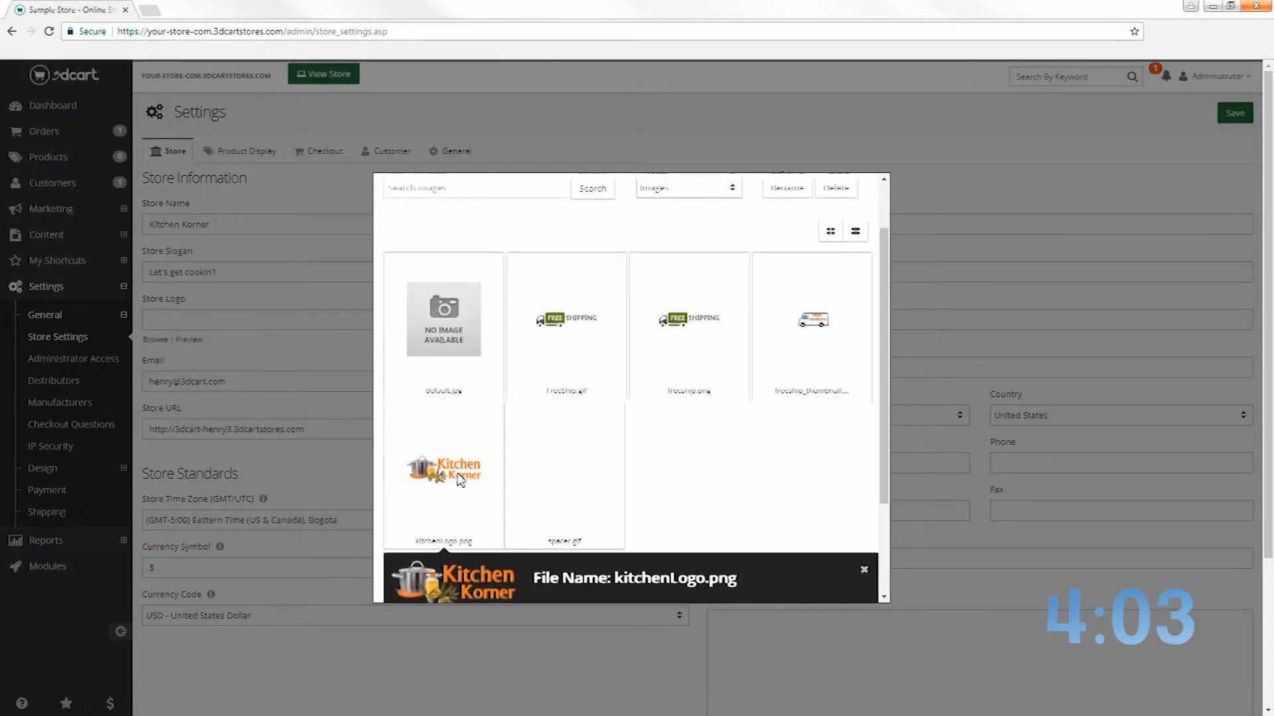
scroll(458, 479, down, 2)
click(552, 508)
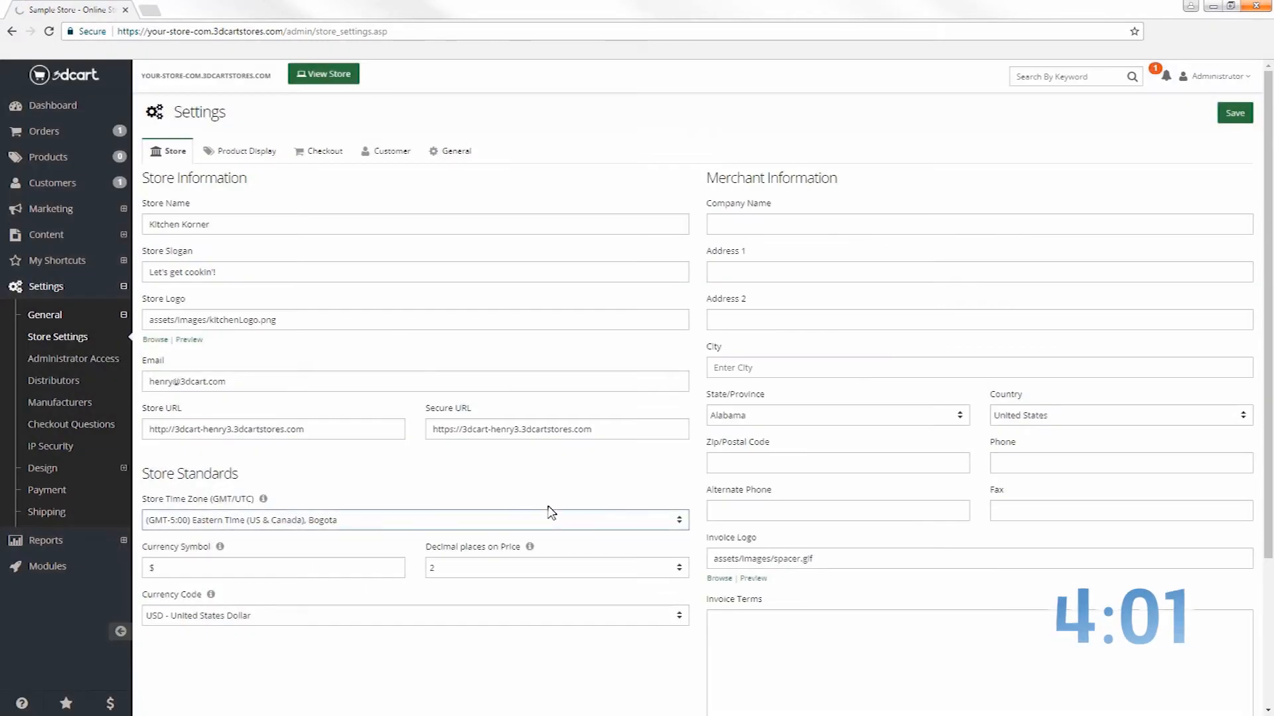
Enter company name Kitchen Korner Enterprises plus street address, city, state, ZIP and phone, then save
click(754, 226)
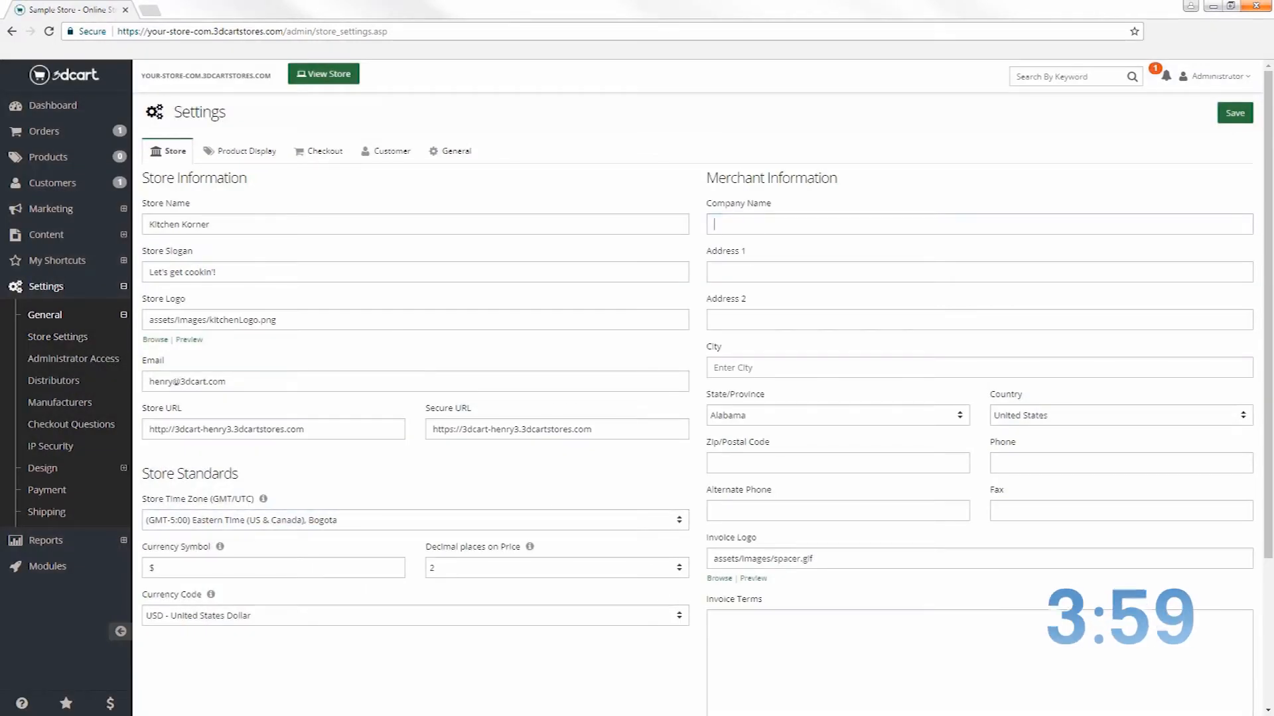
text(Kitchen Korner Enterprises)
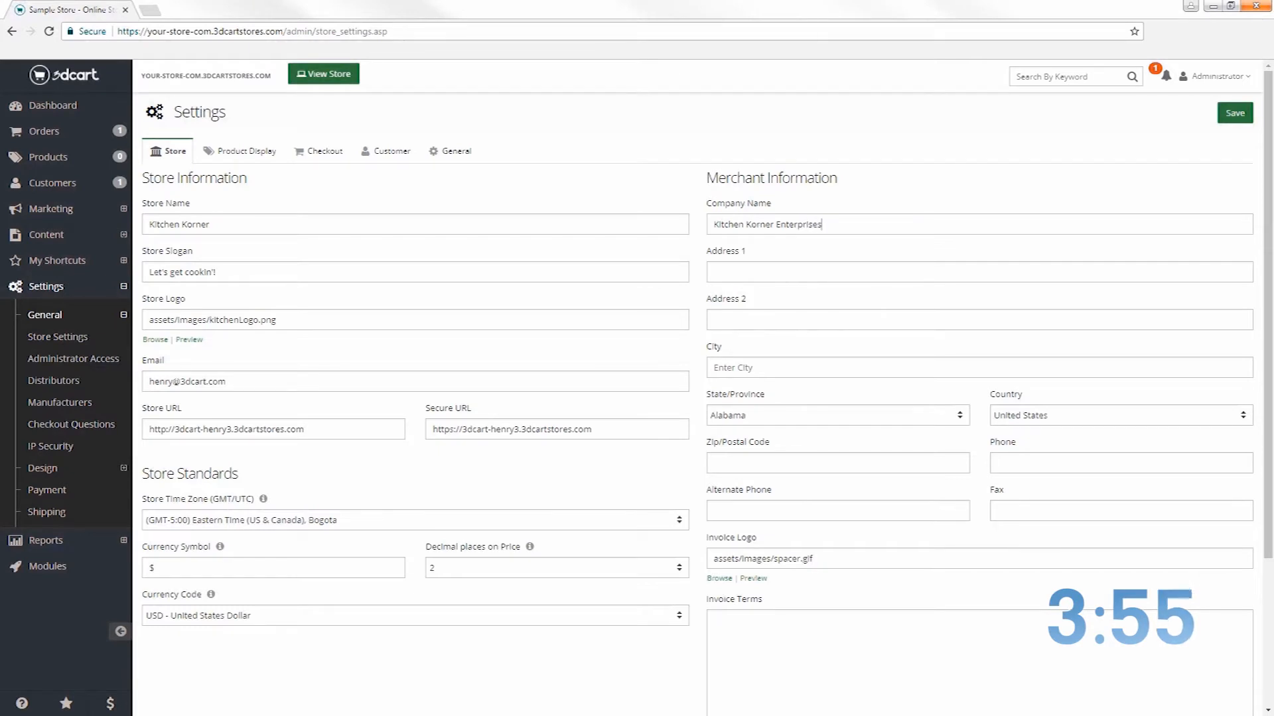
key(Tab)
text(6691 Nob Hill Roa)
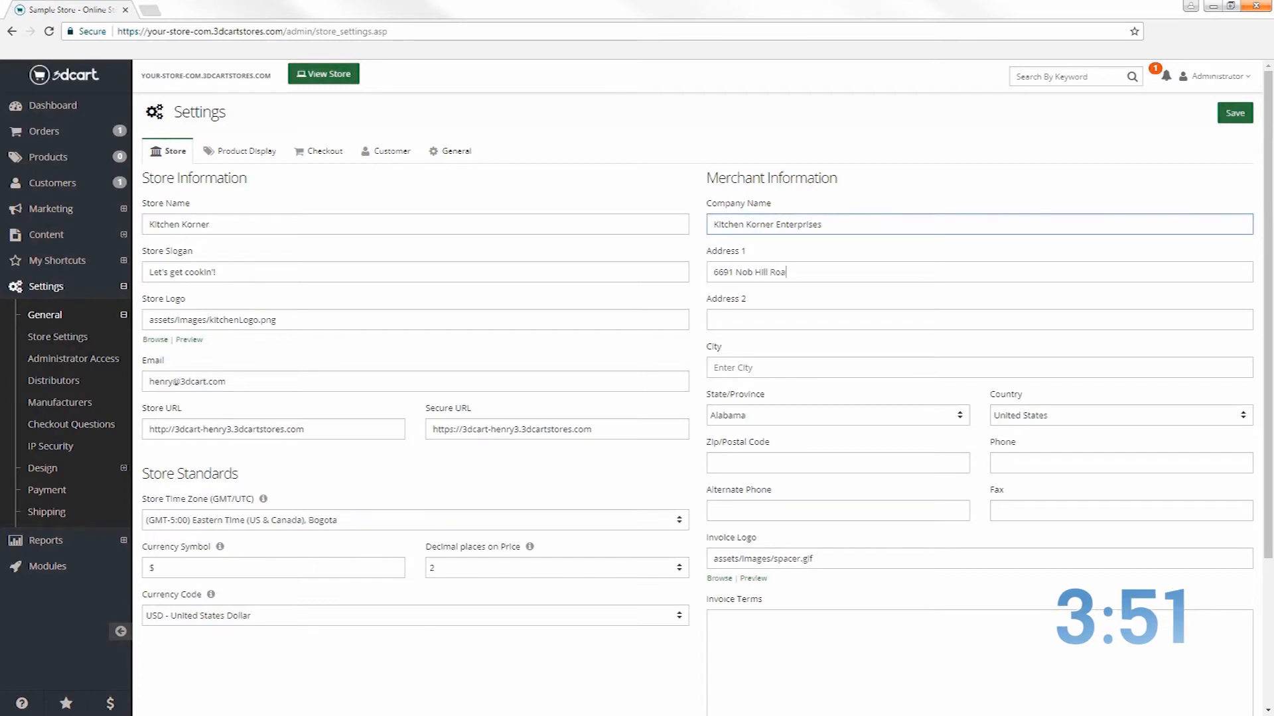
key(Tab)
key(Tab)
text(Tama)
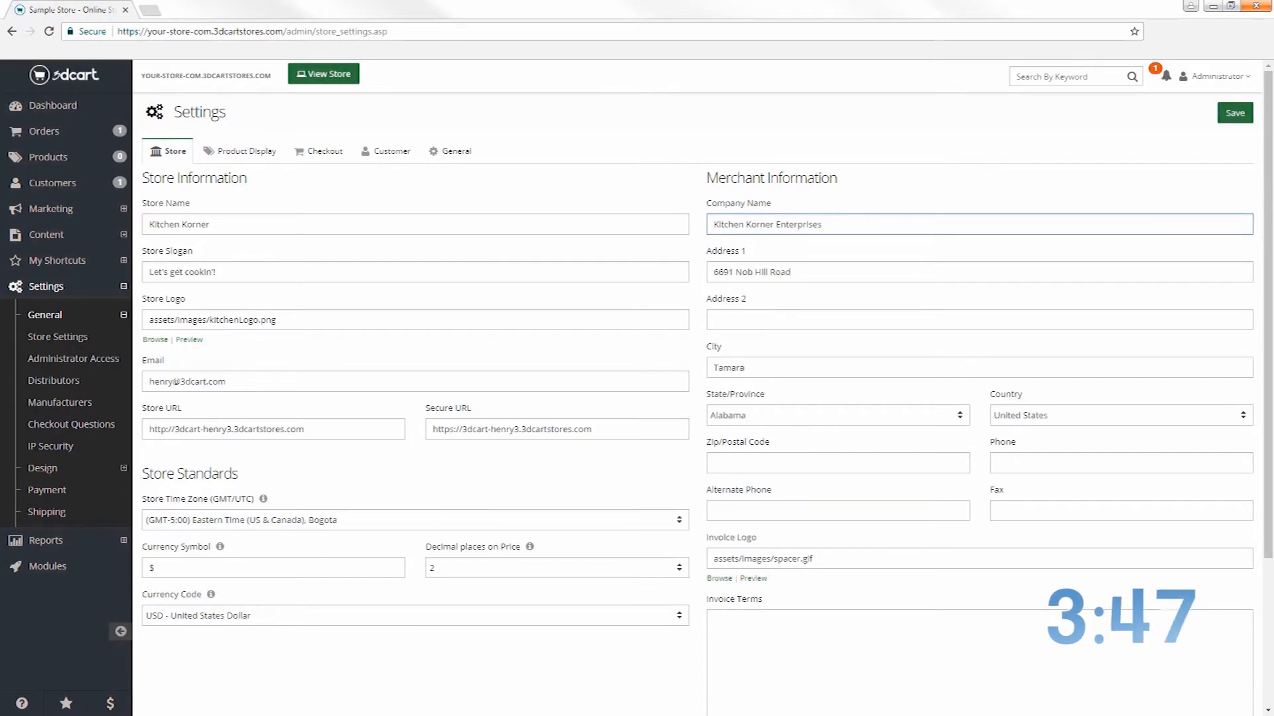
text(f)
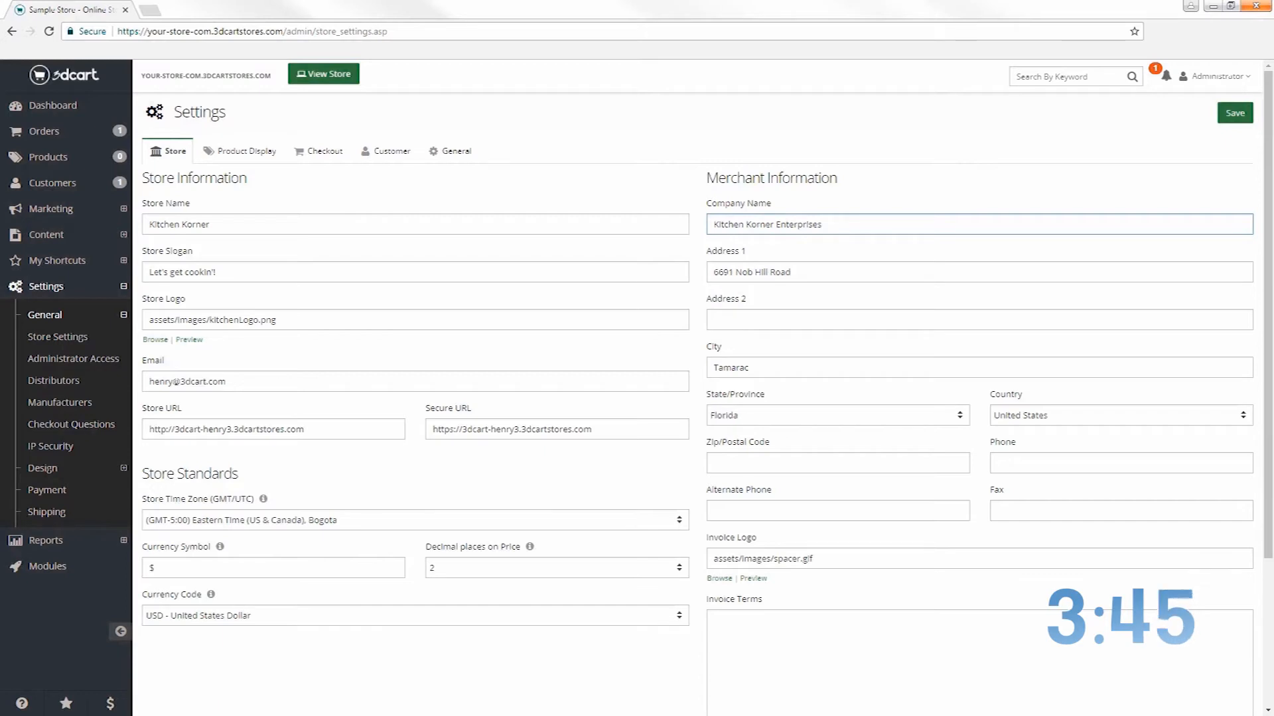
text(33321)
key(Tab)
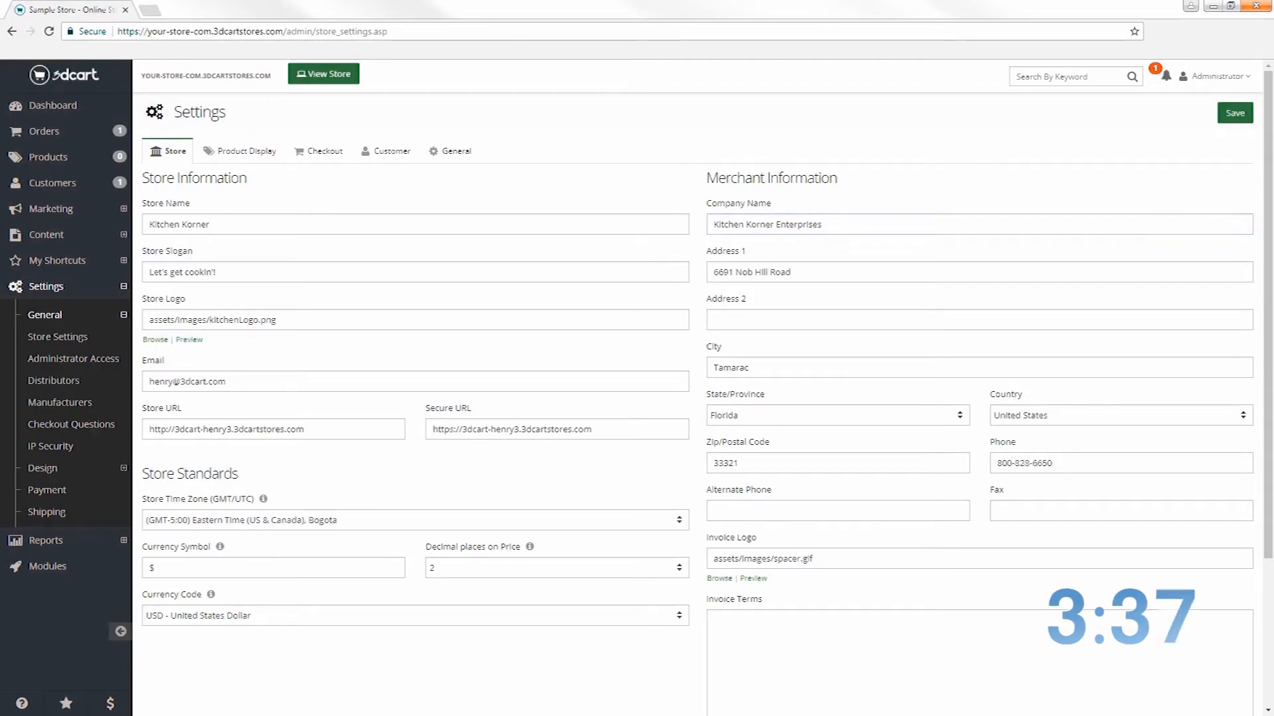
click(1234, 114)
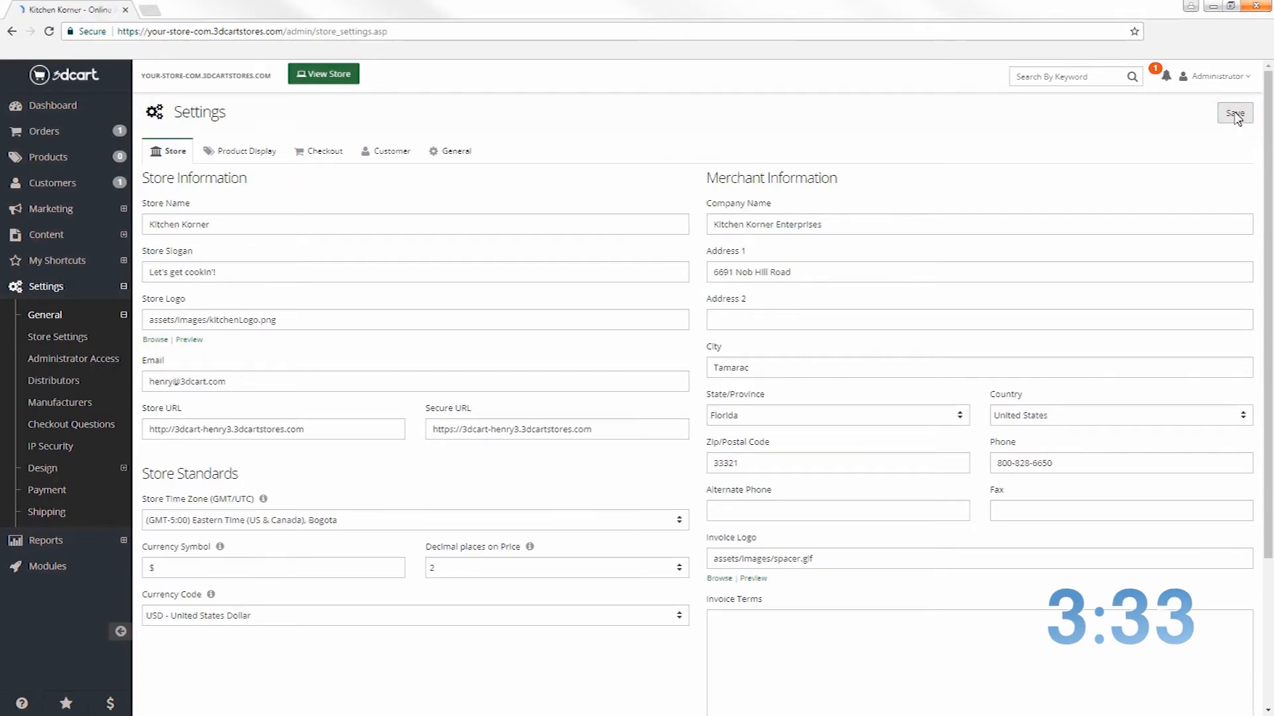
click(65, 157)
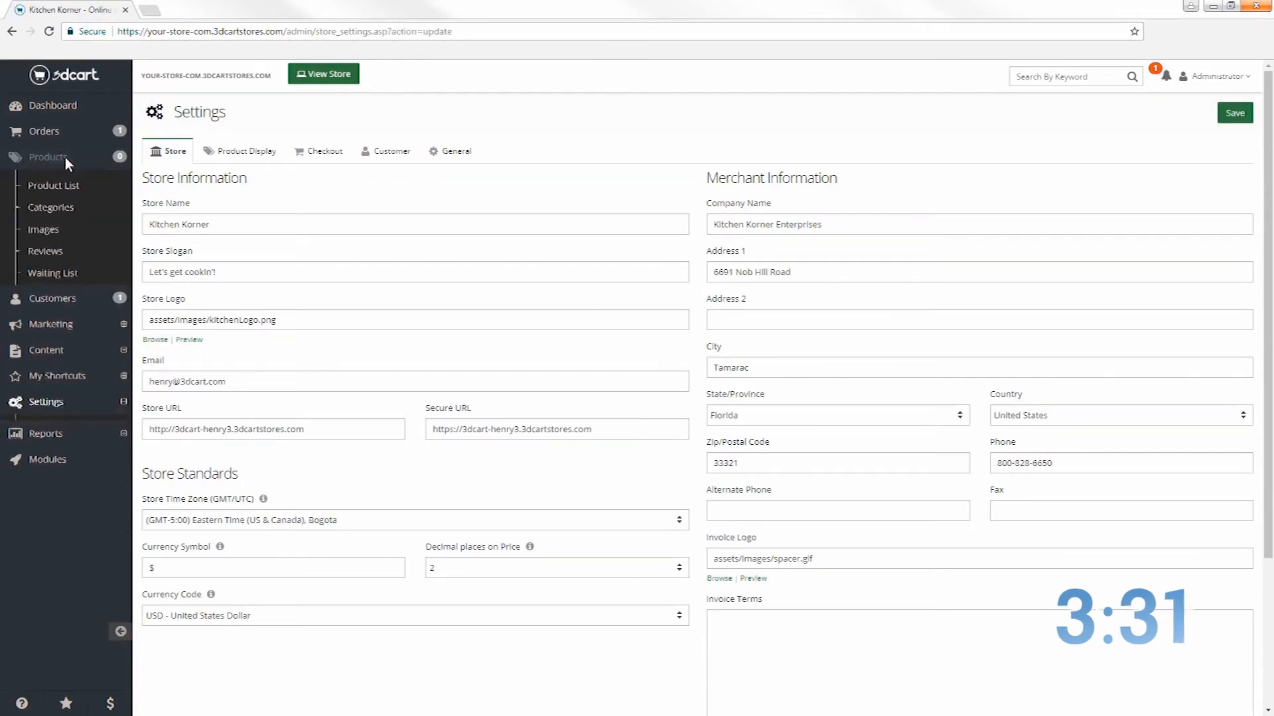
click(47, 187)
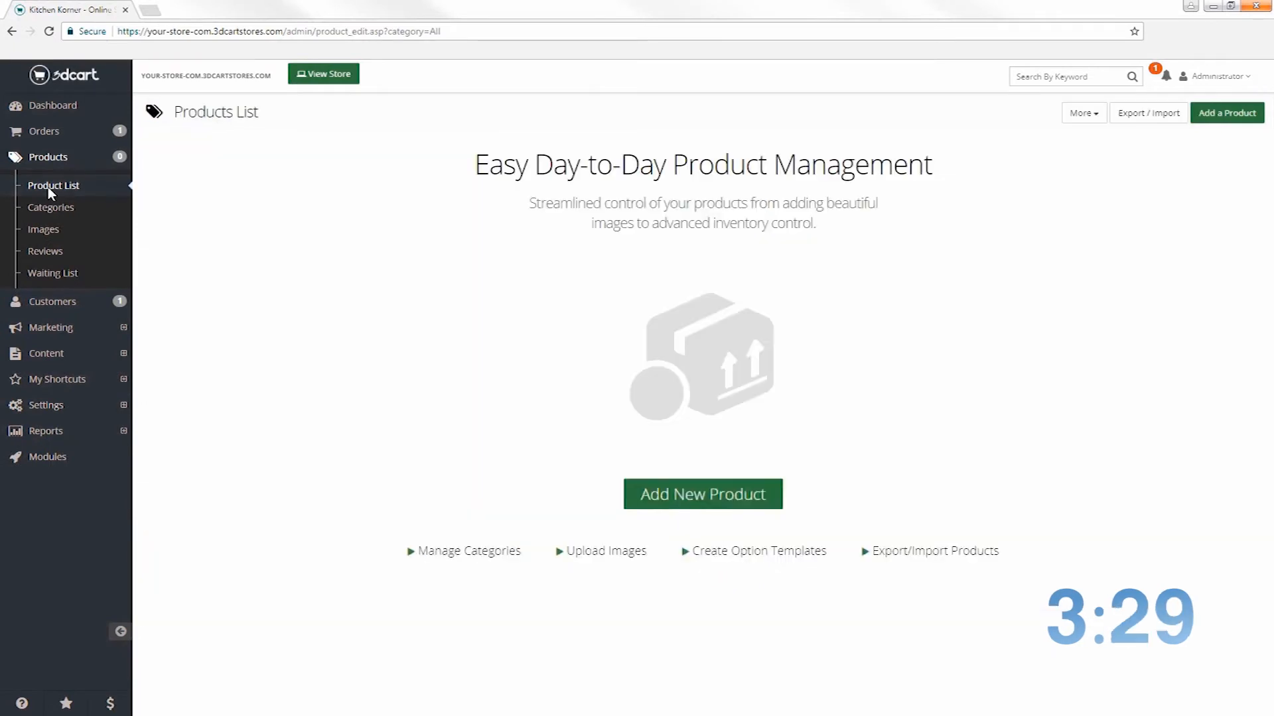
click(1217, 114)
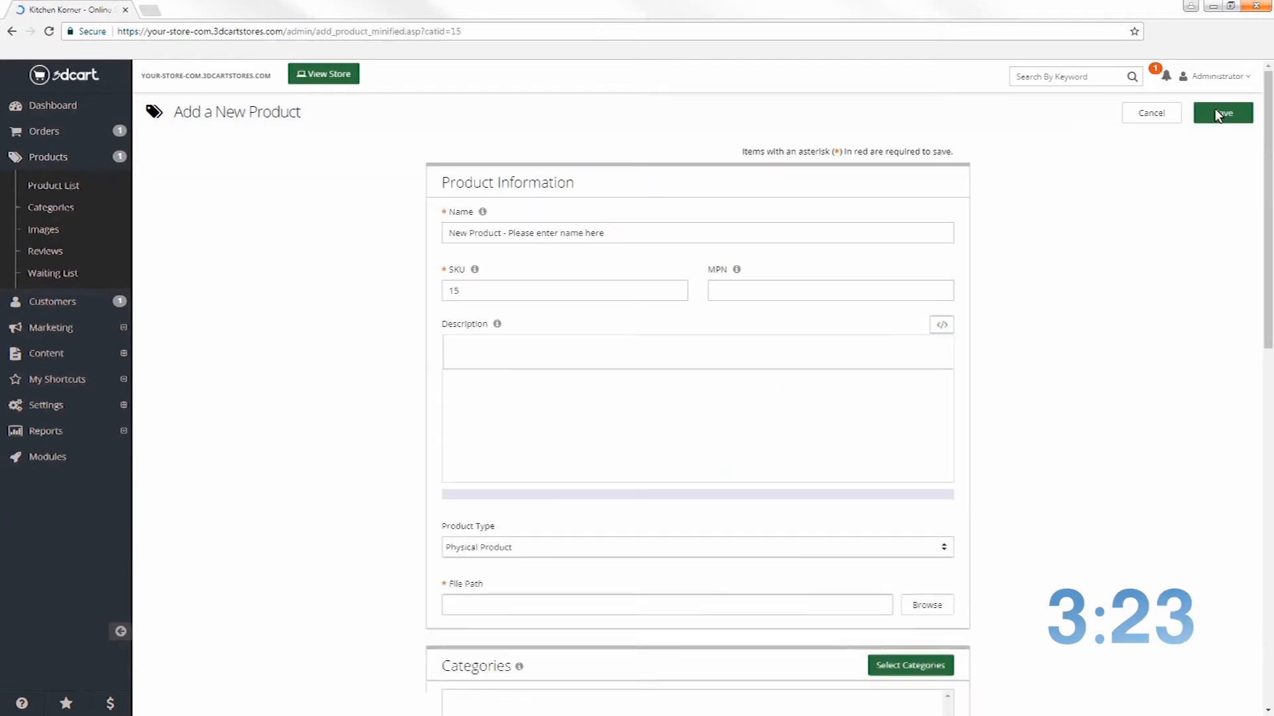
click(624, 233)
triple_click(624, 233)
text(12)
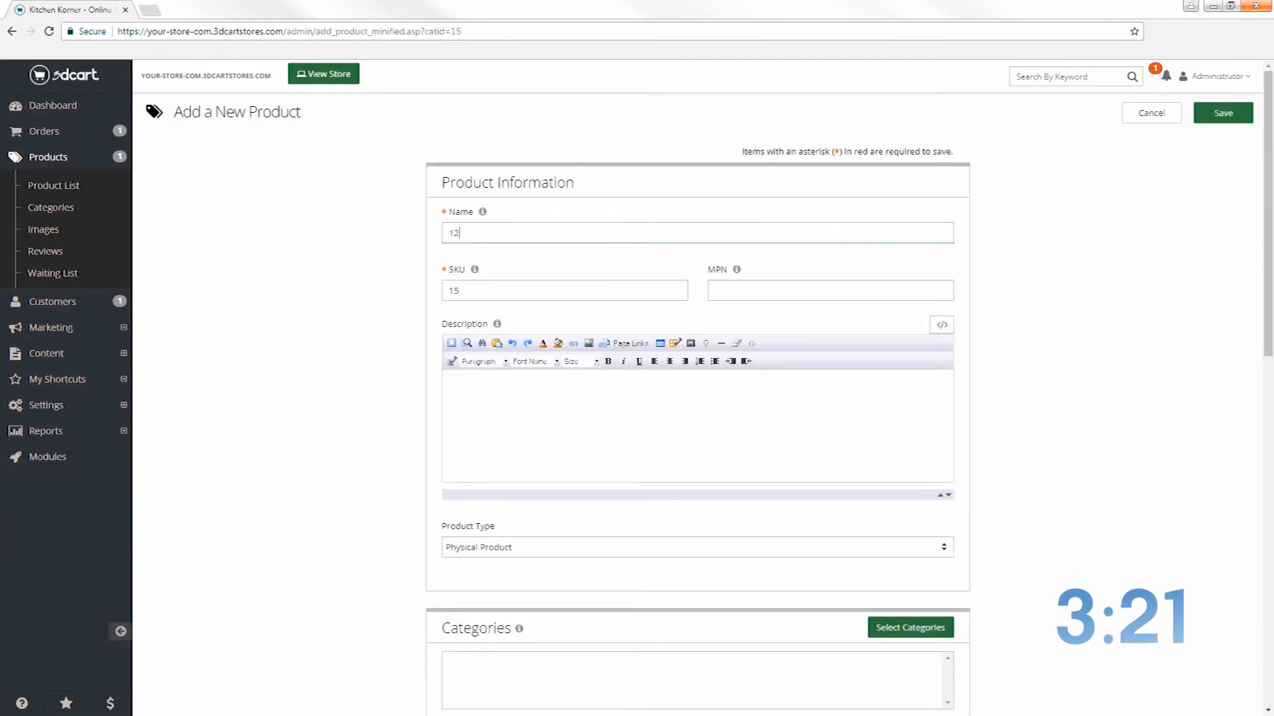
text( Speed Blender)
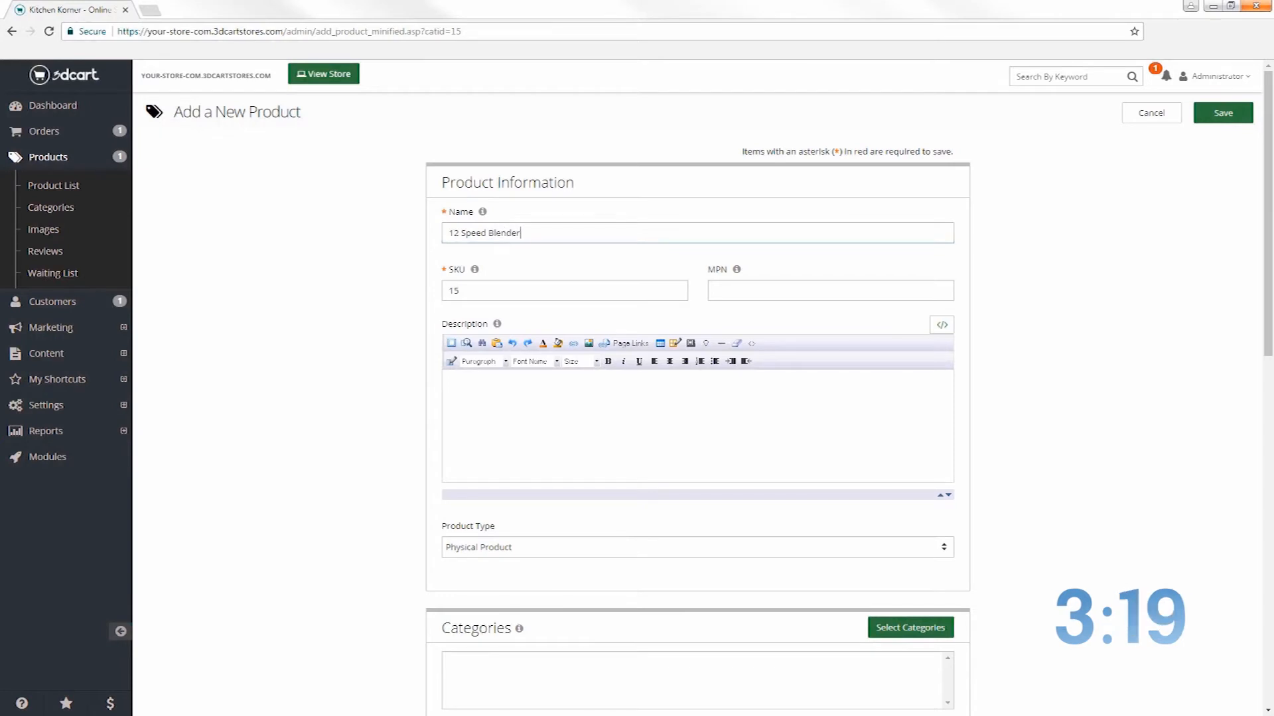
key(Tab)
text(546)
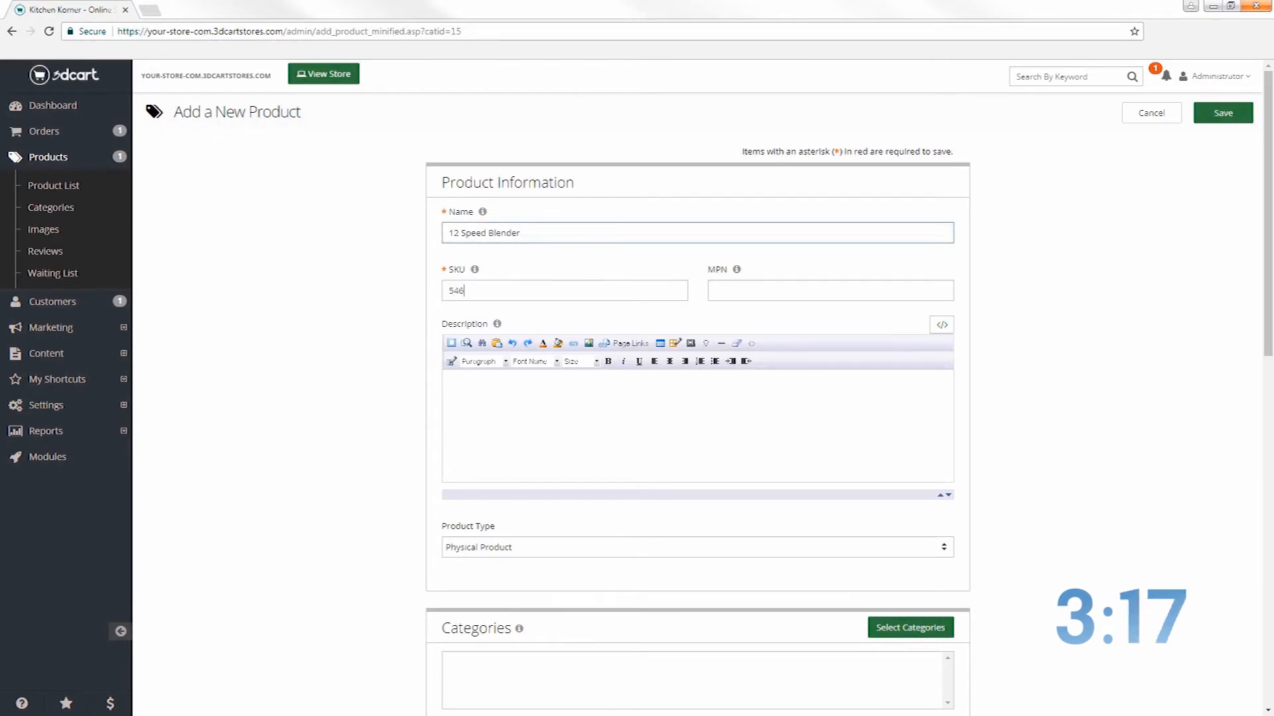
text(654654356456445-12)
Paste the product description and keep the product type as Physical Product
click(514, 412)
right_click(515, 412)
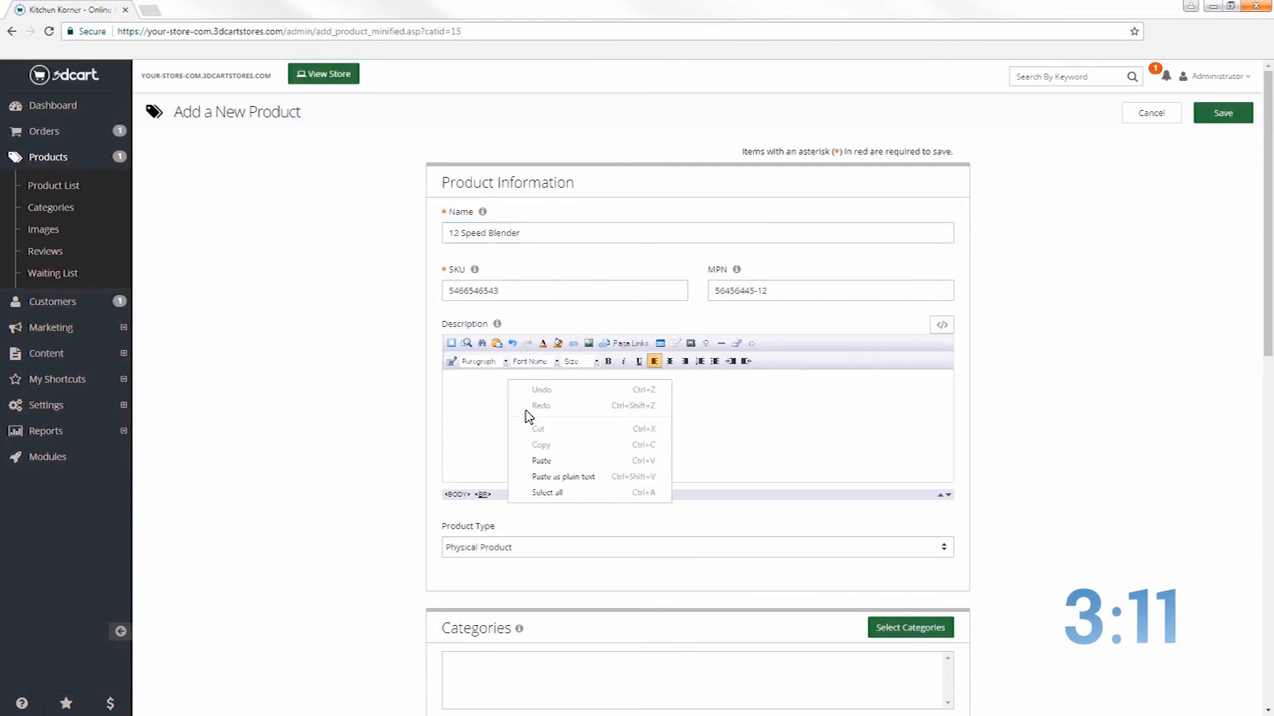
click(559, 461)
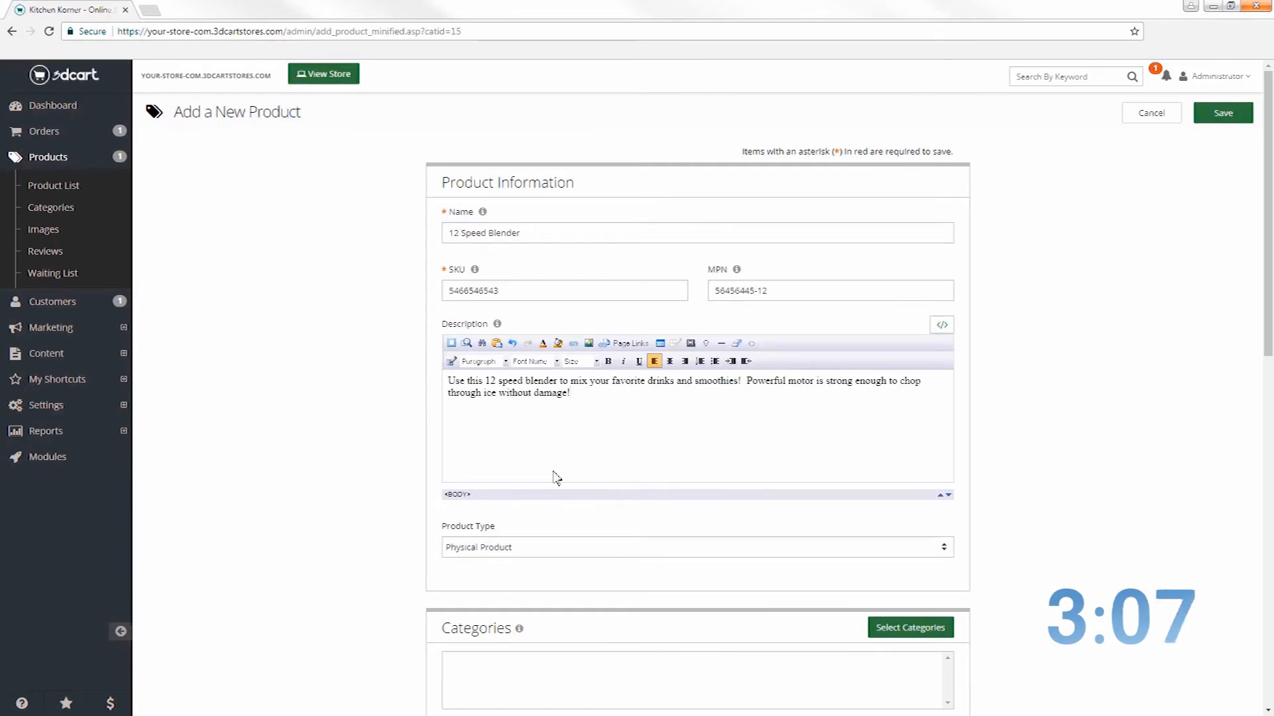
click(524, 547)
click(520, 565)
scroll(859, 680, down, 3)
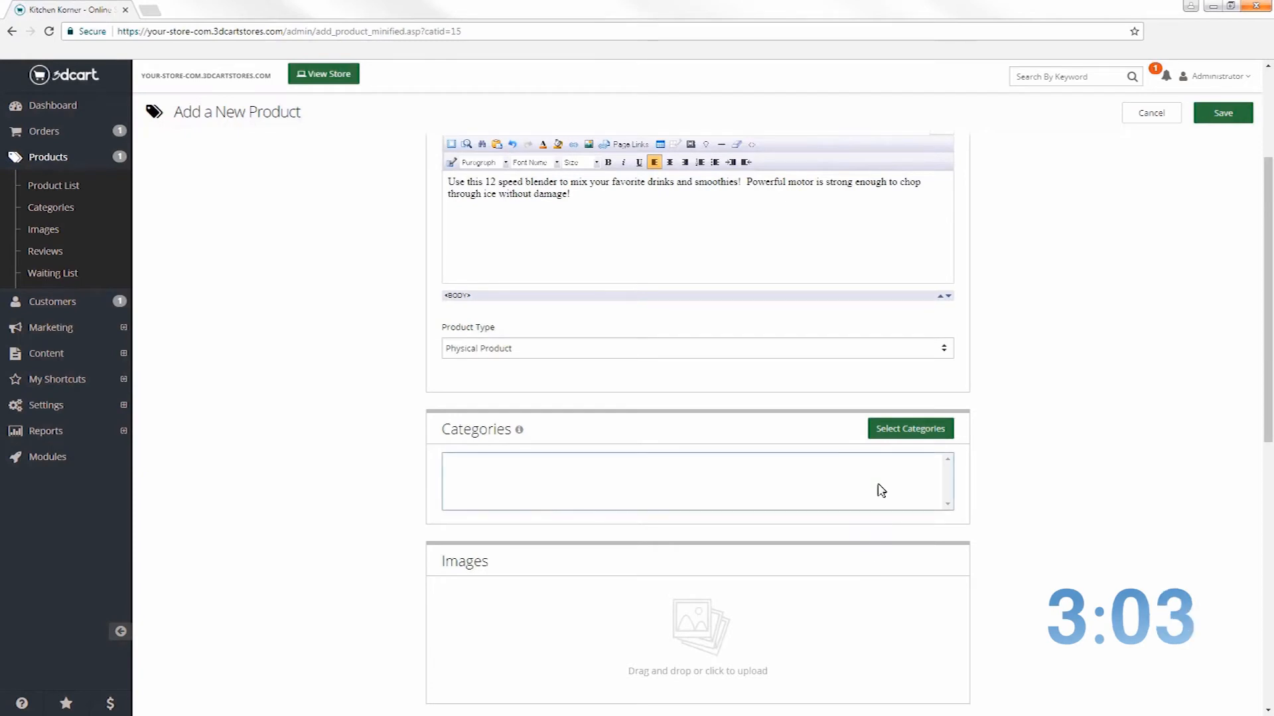
Create the category 'Appliances' in the category picker and assign it to the 12 Speed Blender
click(910, 430)
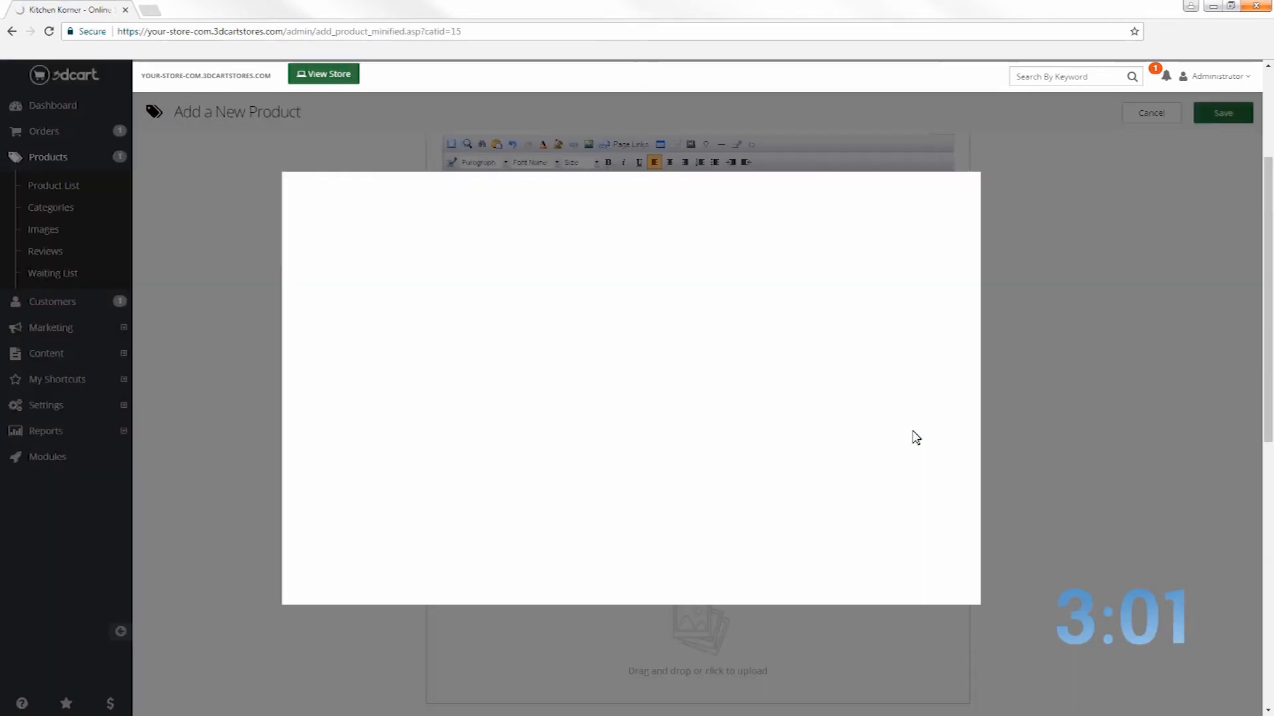
click(907, 195)
click(383, 290)
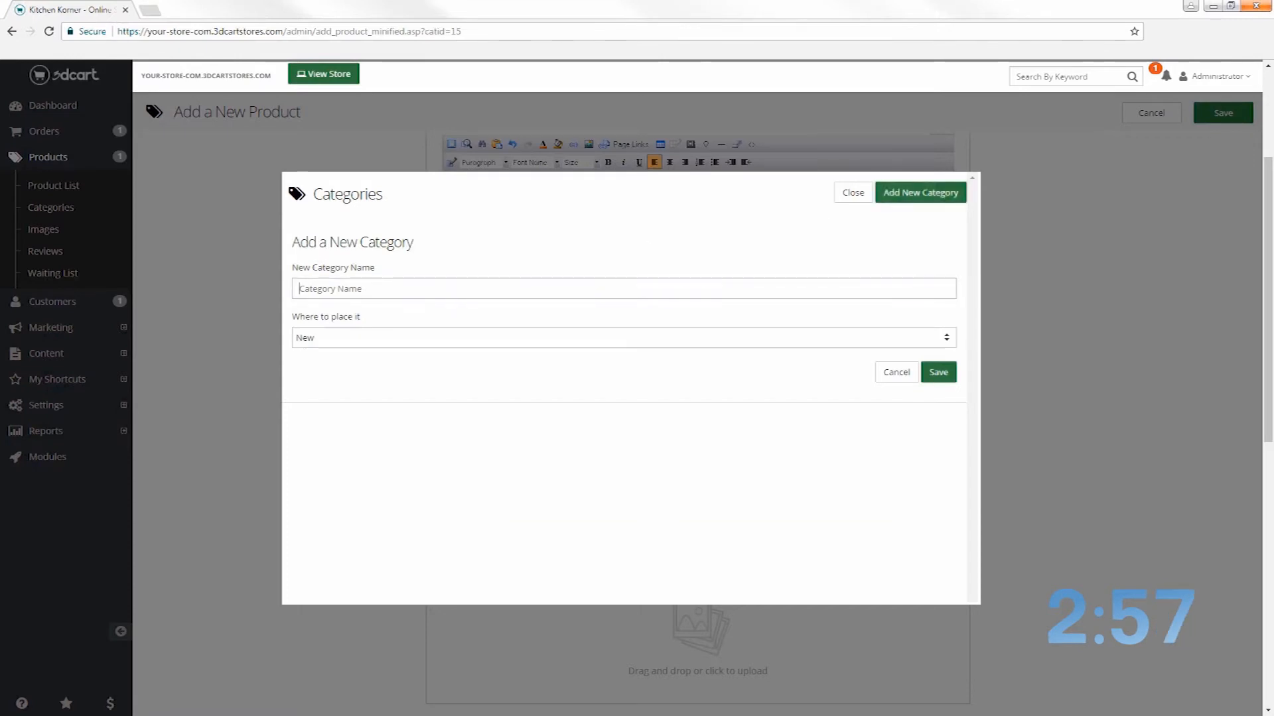
text(Appliances)
click(938, 372)
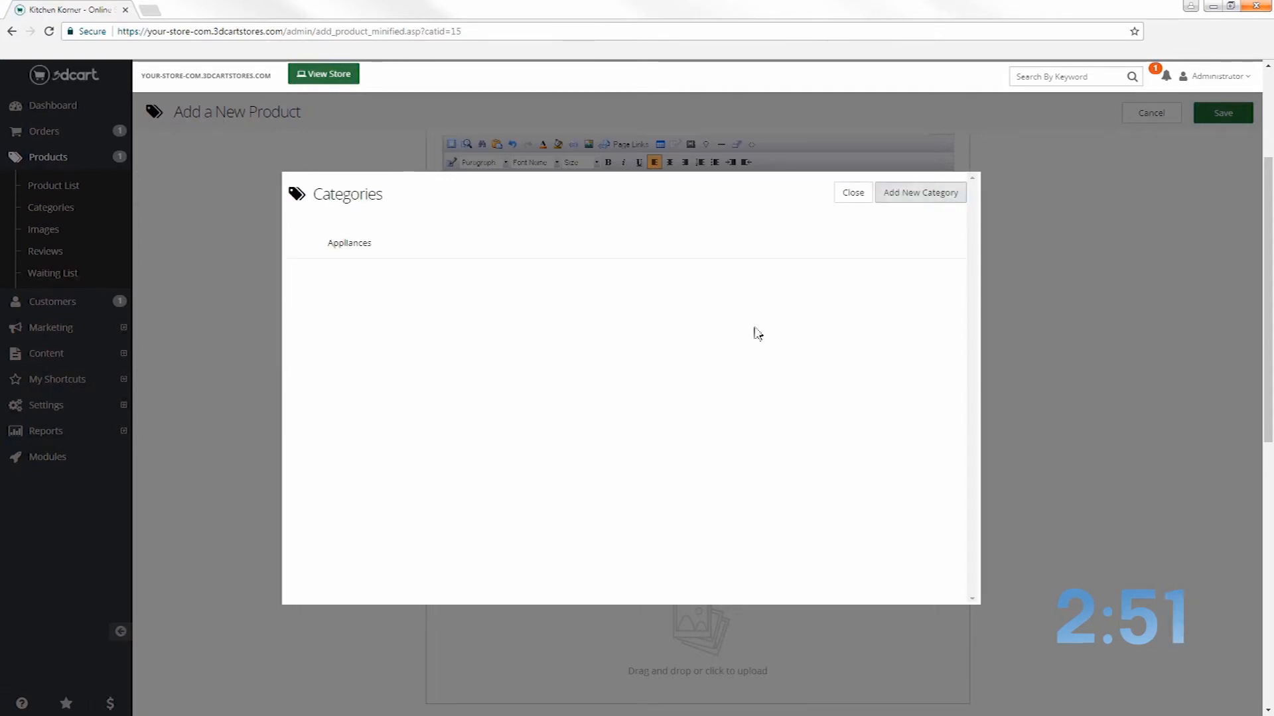
click(388, 244)
click(853, 193)
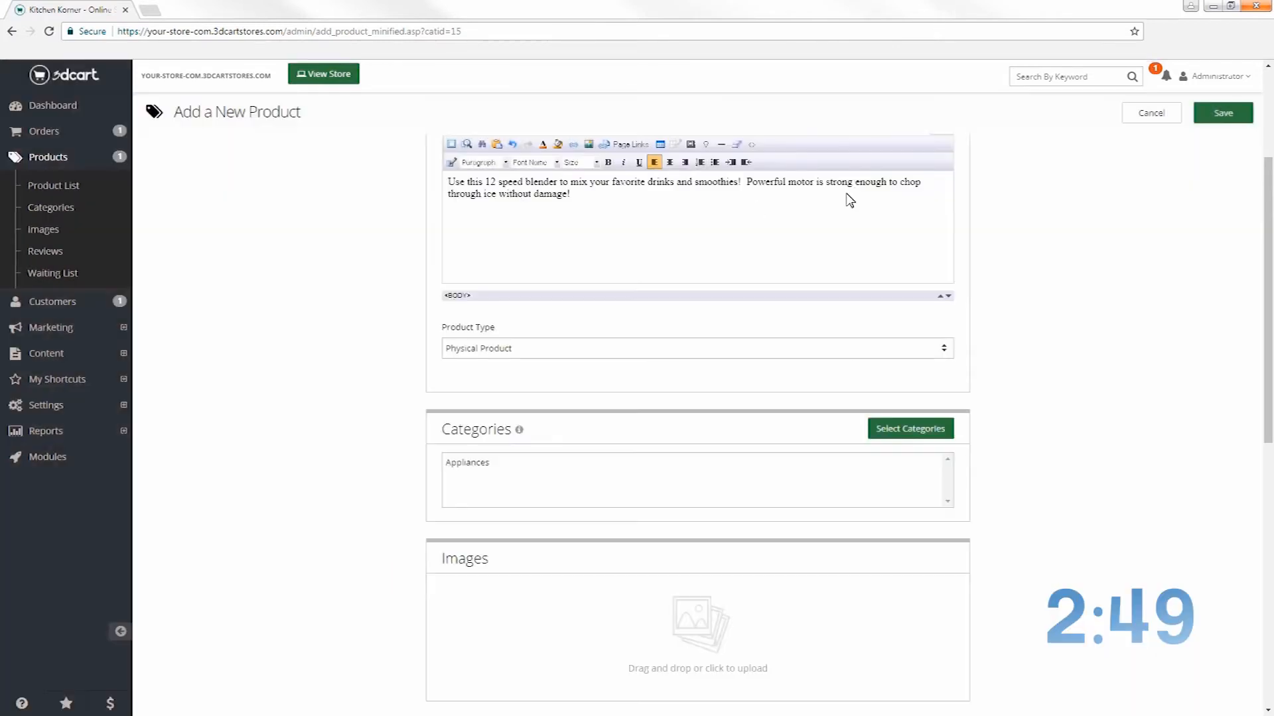
Add the blender picture as a product image and set price 25.99 and retail price 39.99
scroll(847, 199, down, 6)
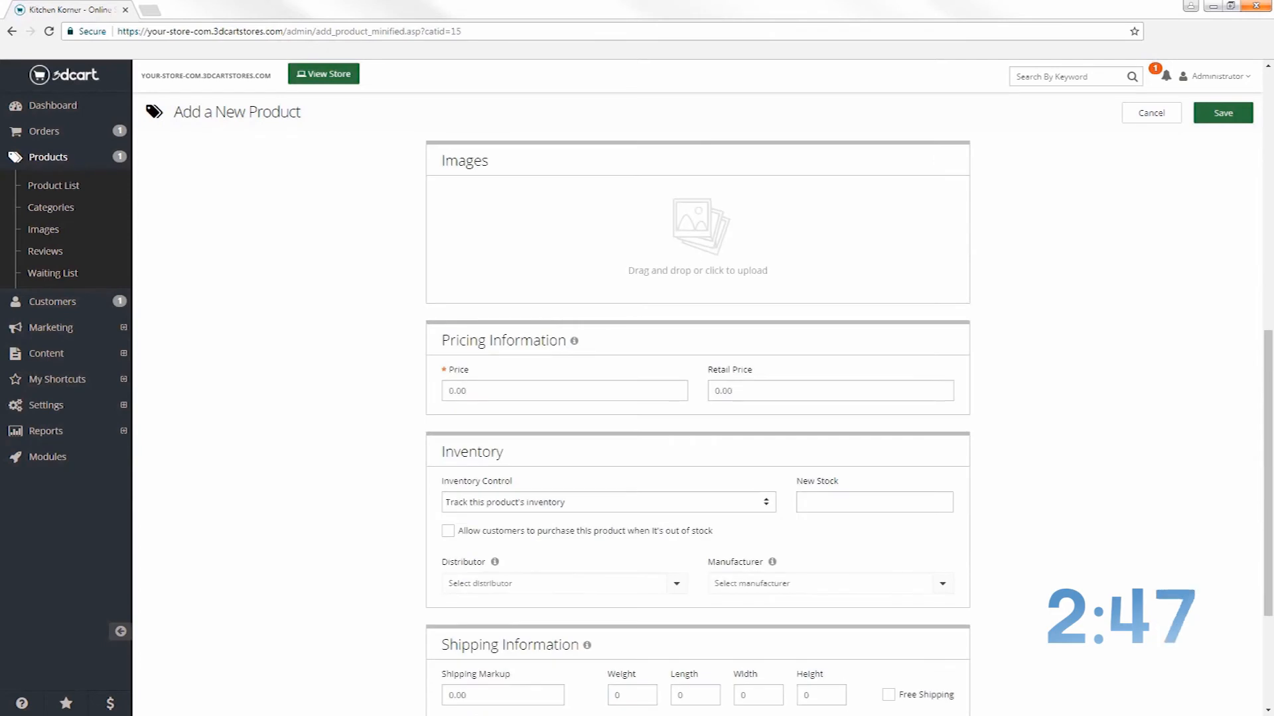
drag(286, 352, 546, 213)
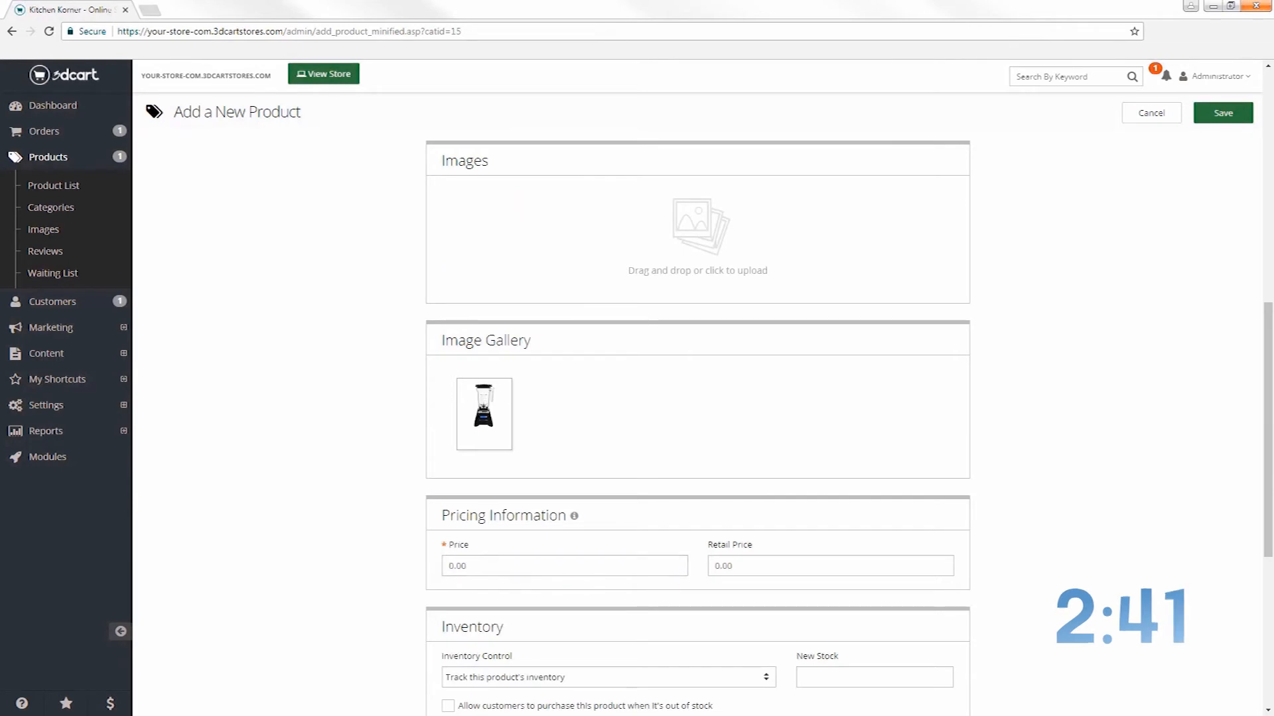
text(25.99)
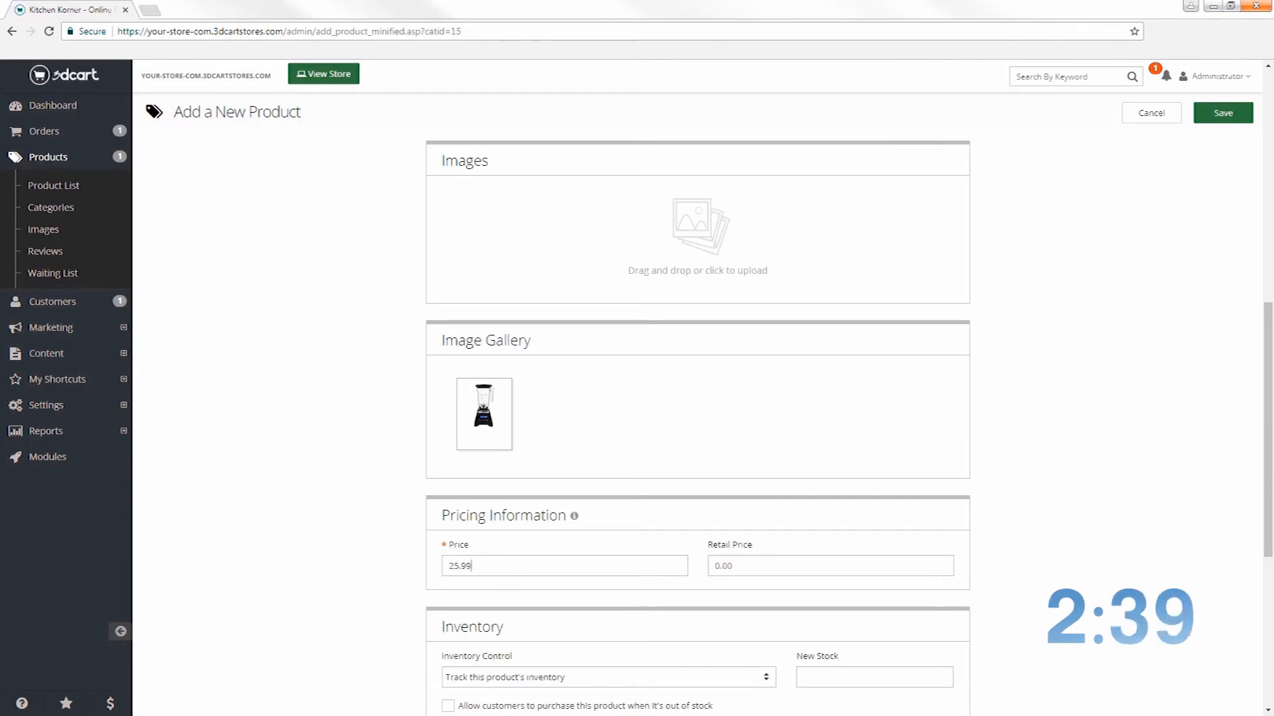
text(30.99)
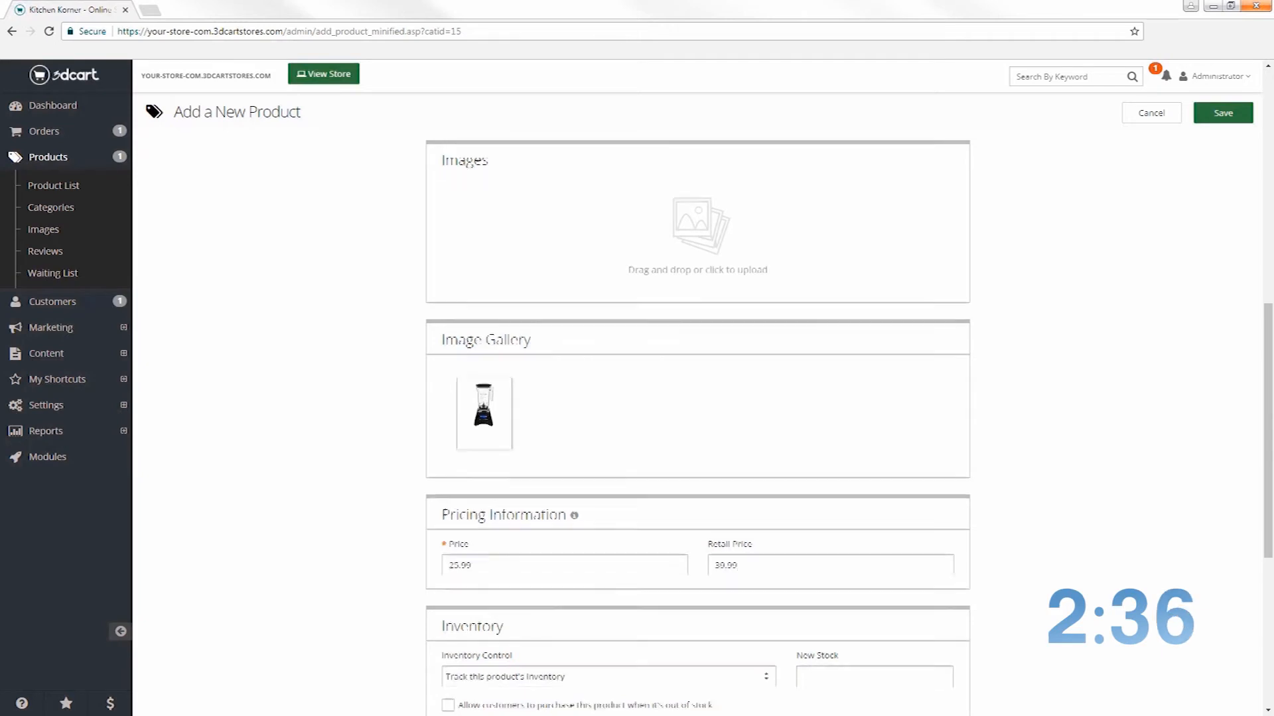
Track inventory with new stock of 25 and allow purchases when out of stock
scroll(697, 398, down, 4)
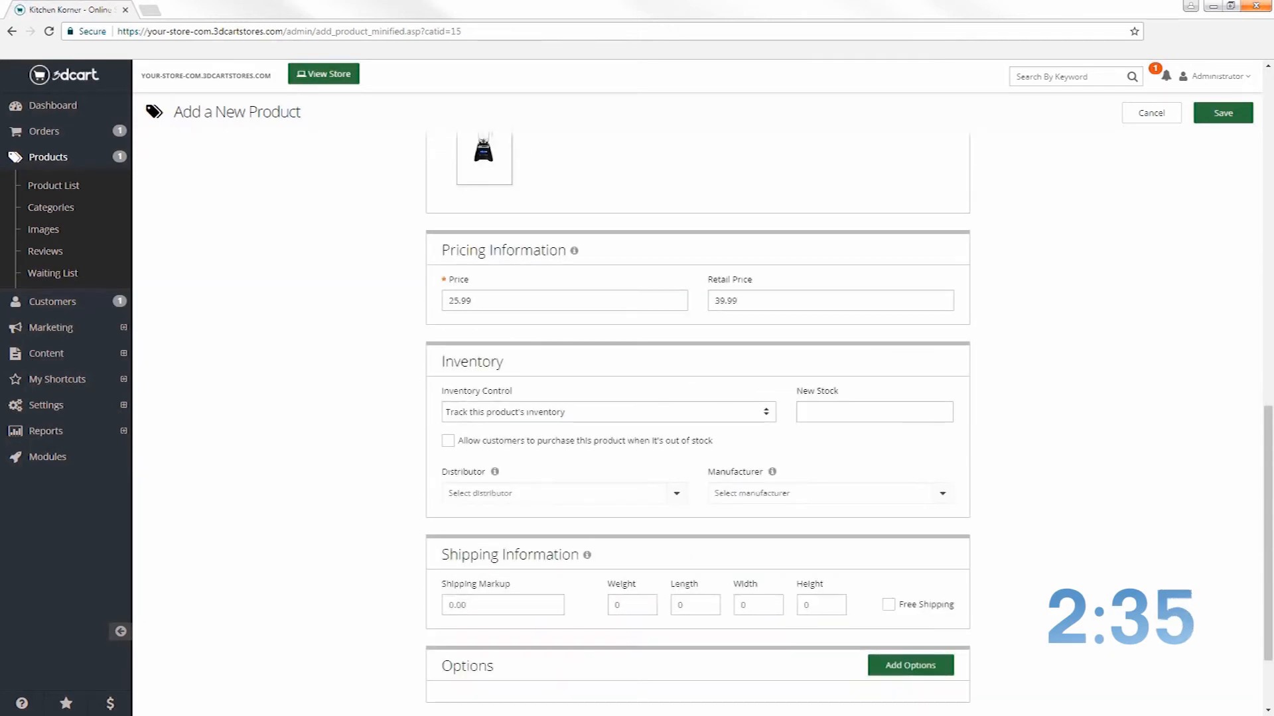
click(547, 411)
click(545, 427)
key(Tab)
text(25)
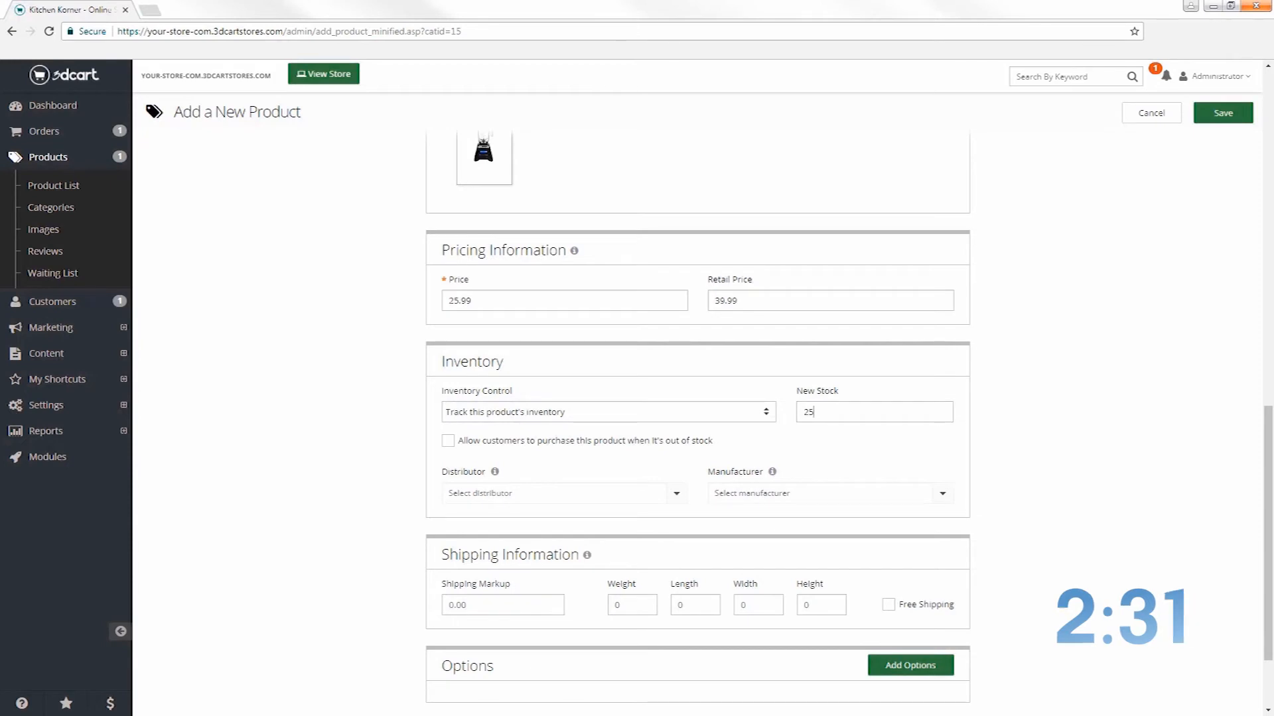
click(447, 440)
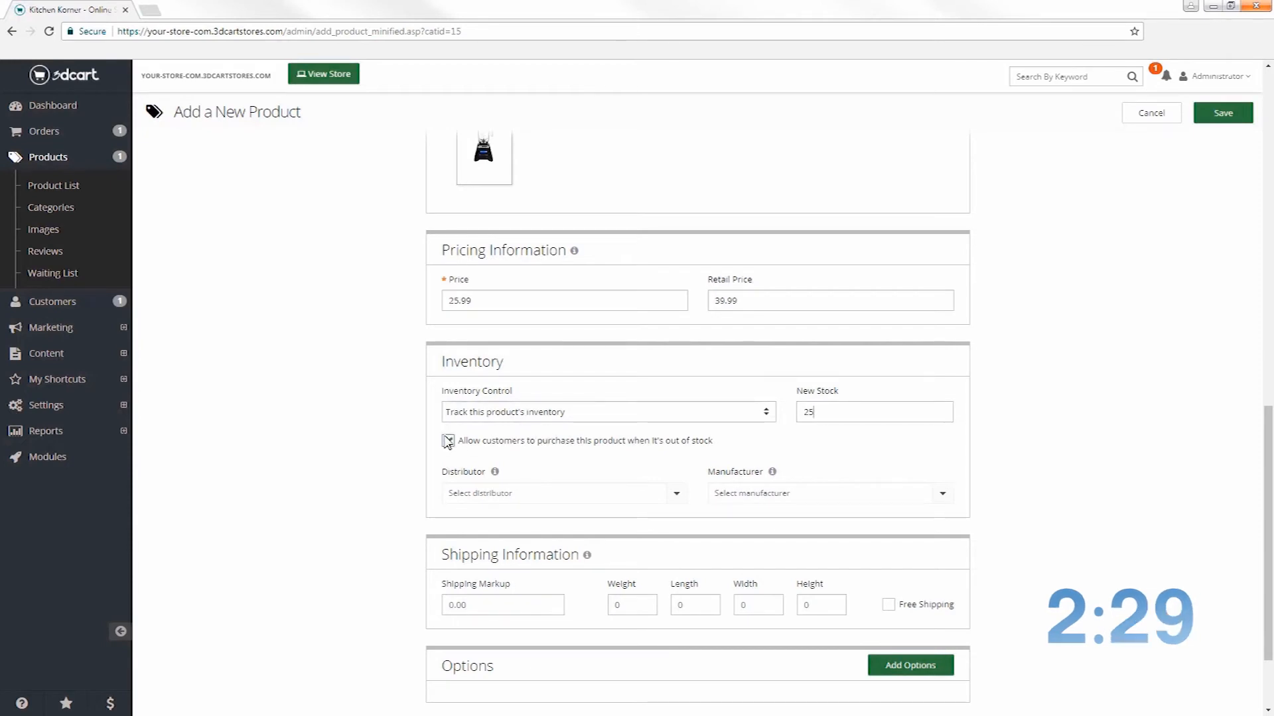
scroll(448, 443, down, 1)
Set weight 2 and dimensions 10×10×15, add Color option (Red, Blue, White, Black), and save
click(631, 491)
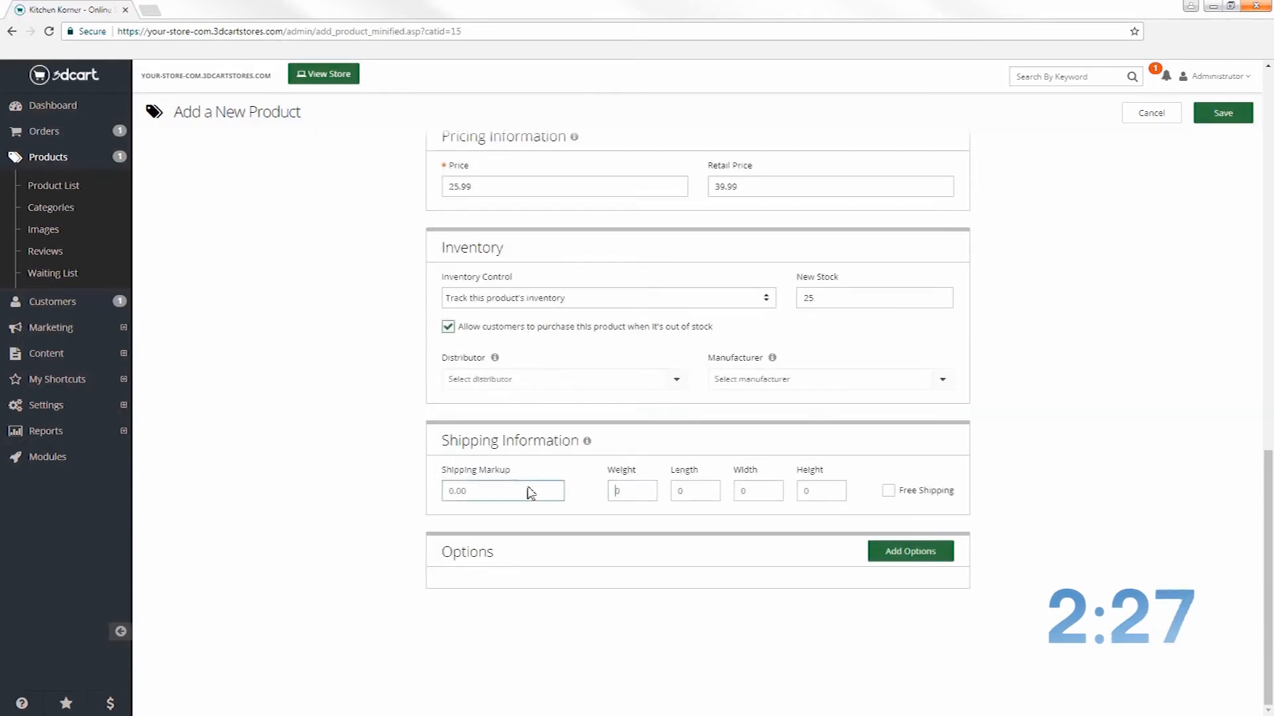
text(2)
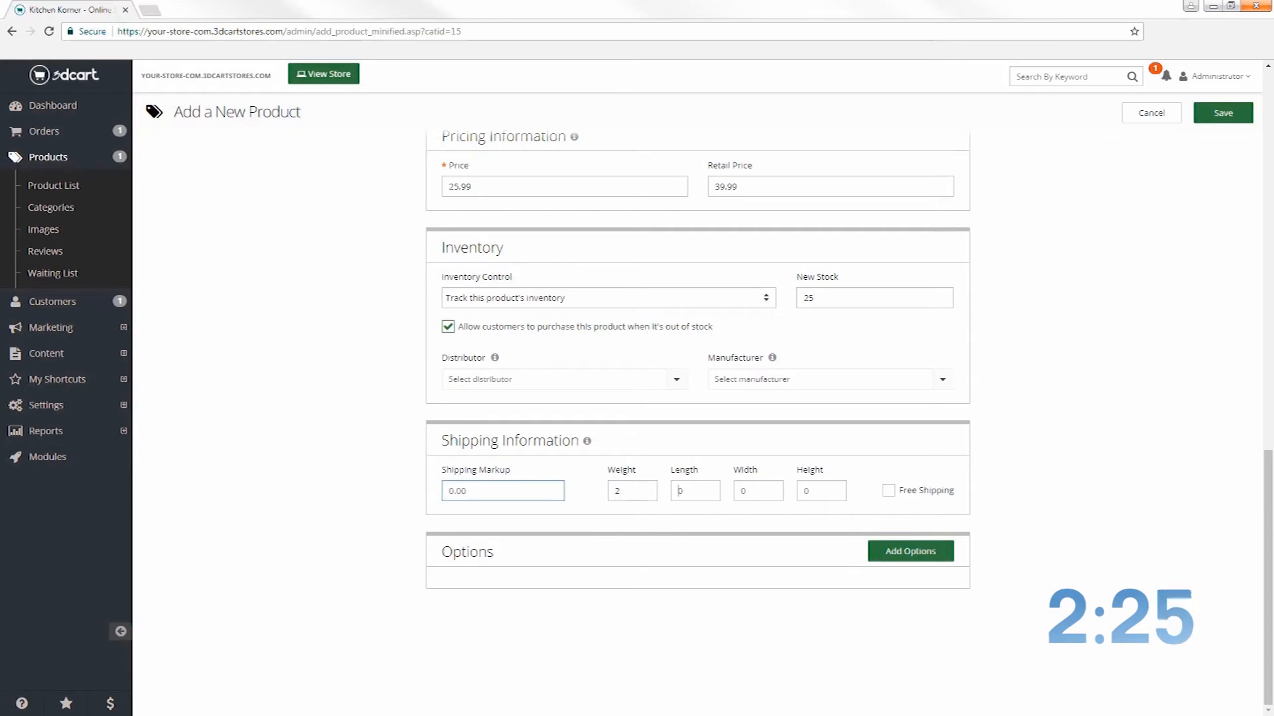
text(0)
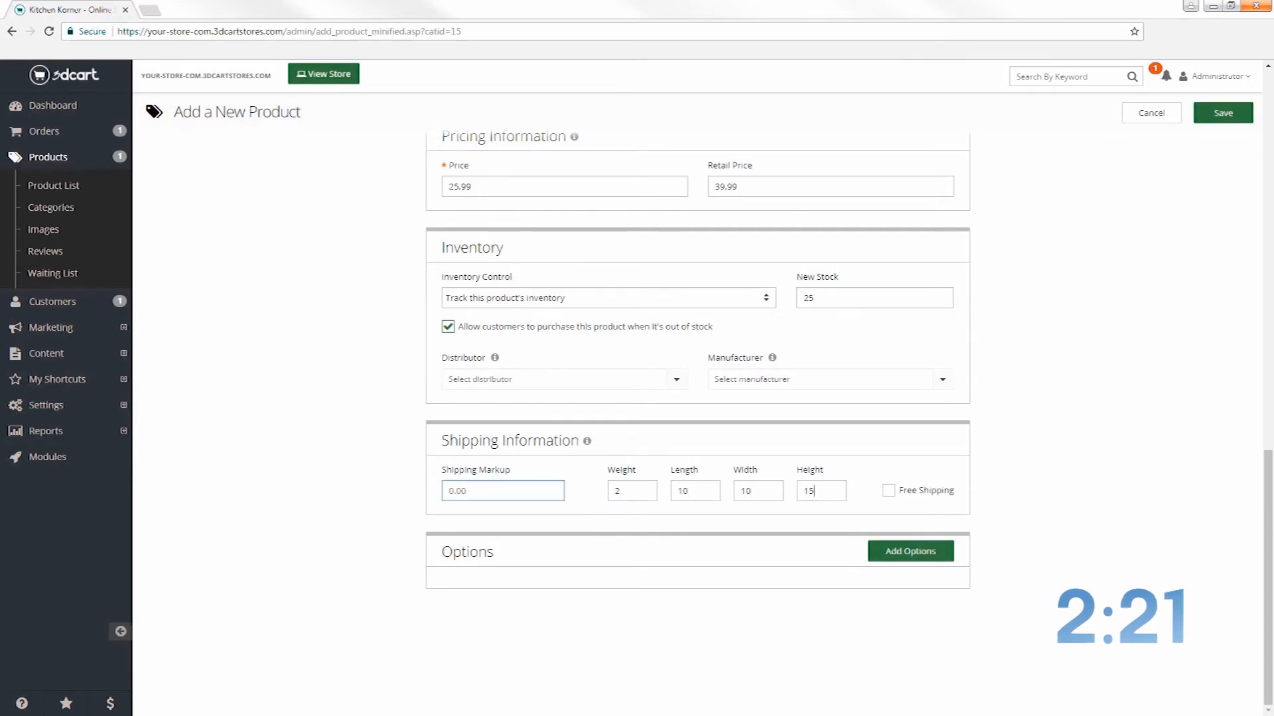
click(894, 549)
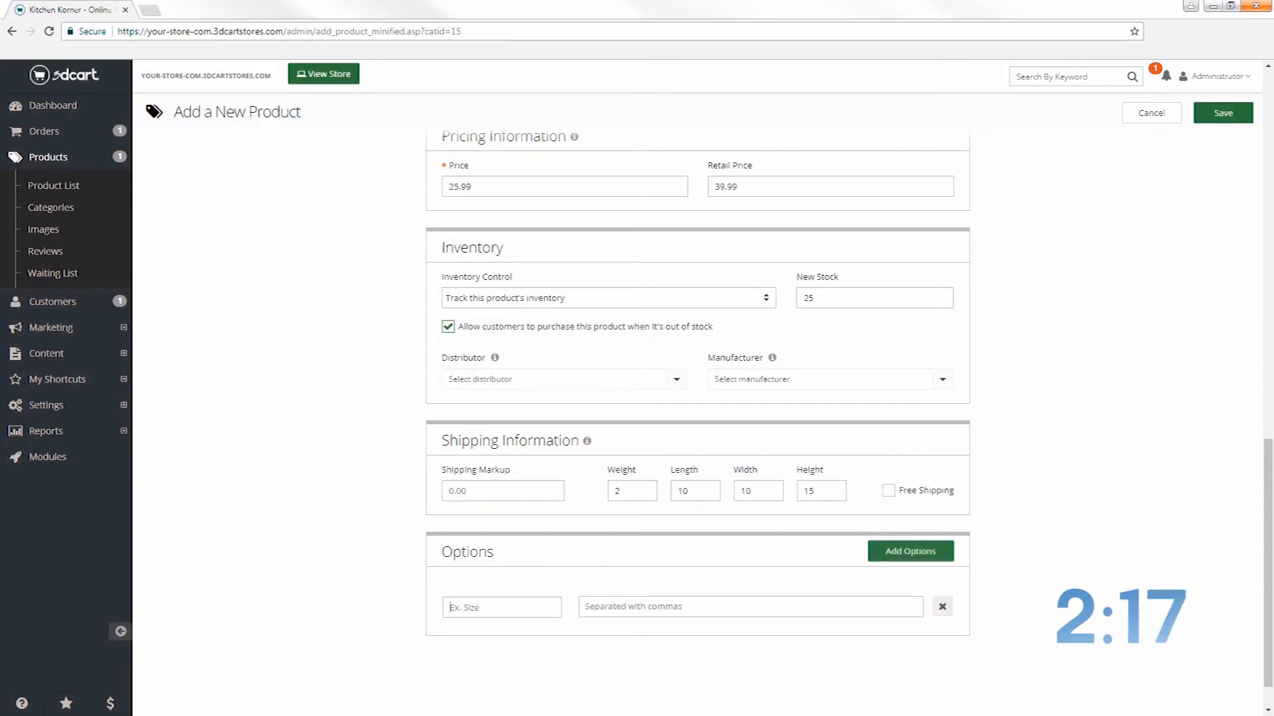
text(Color)
key(Tab)
text(Red,Bl)
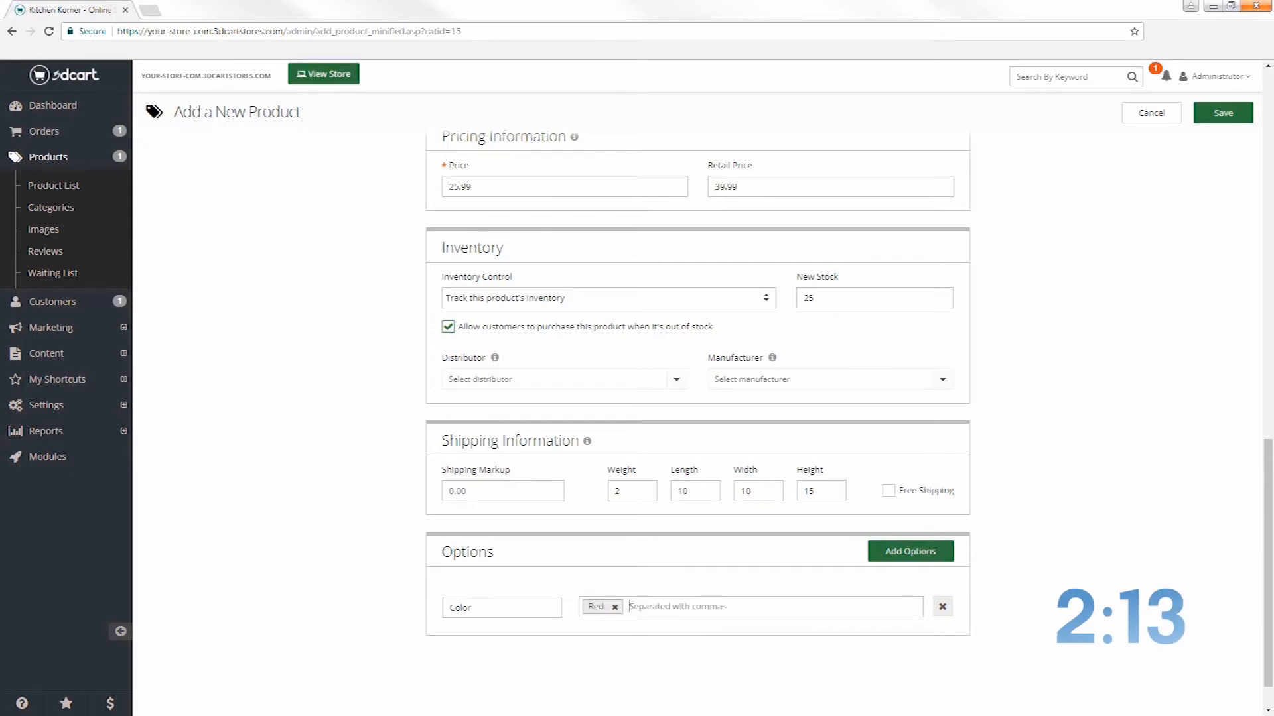
text(ue)
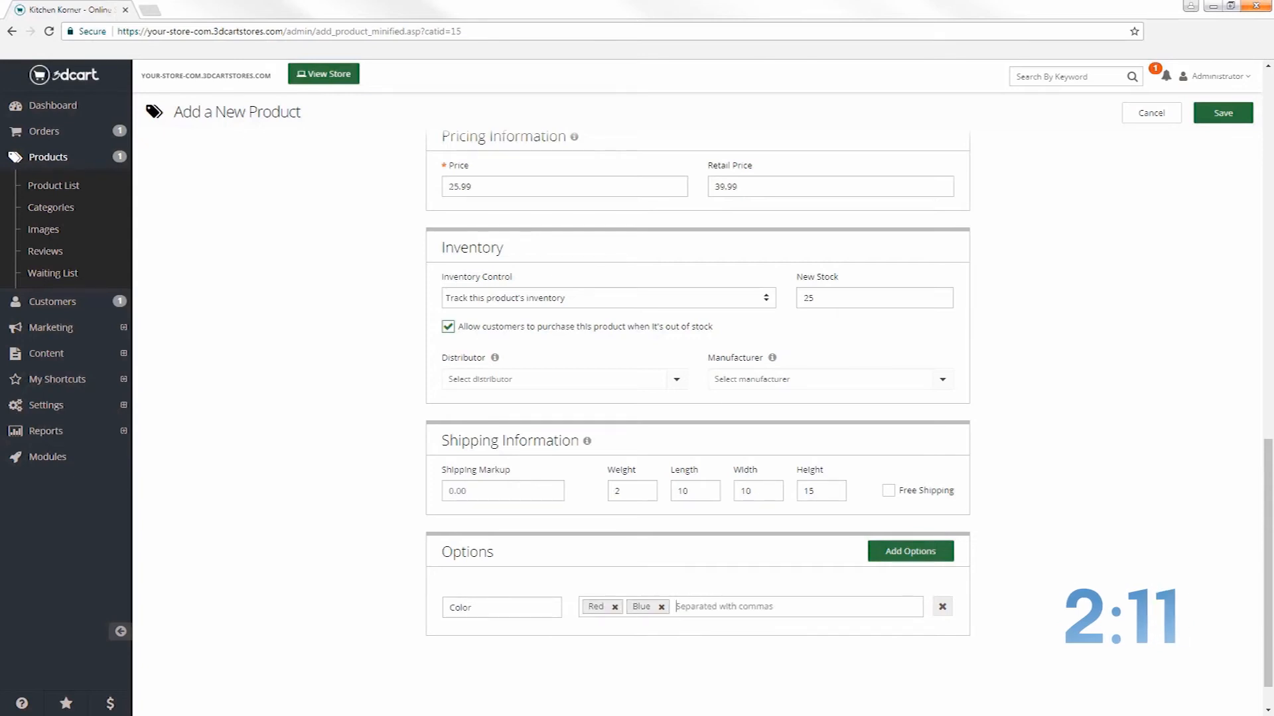
text(,White)
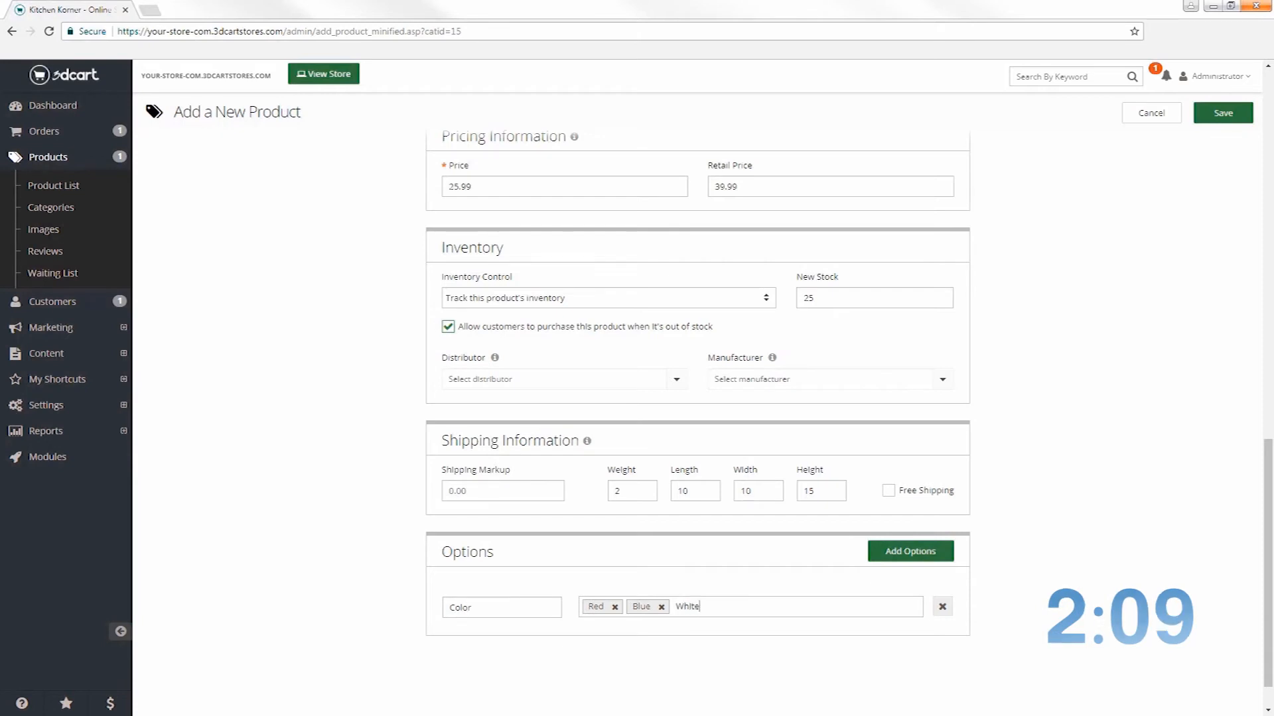
text(,Black,)
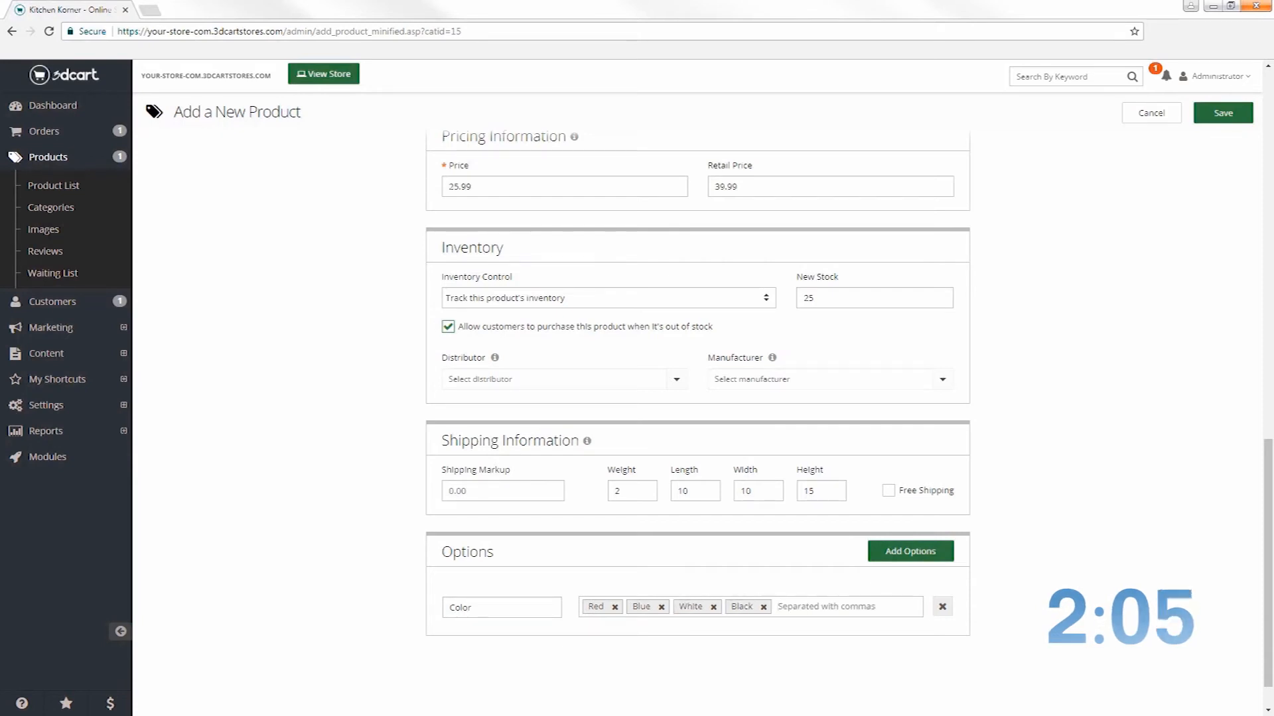
click(1223, 115)
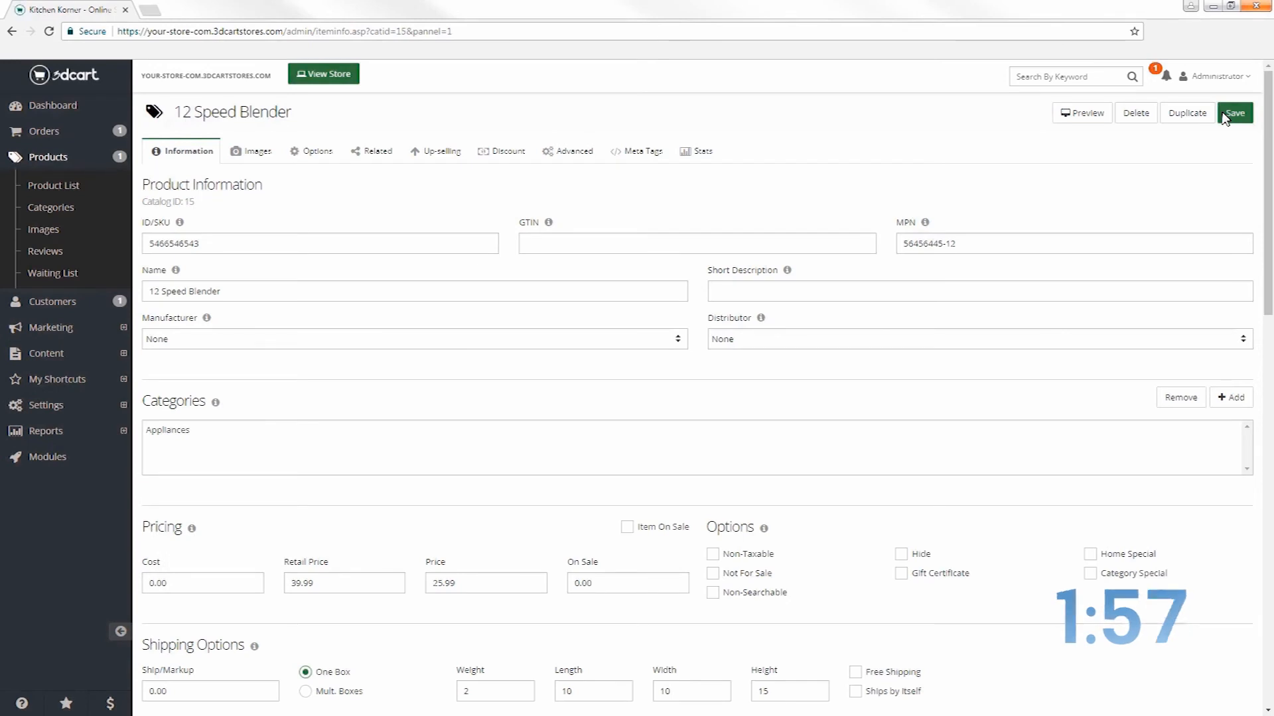
Go to Settings > Shipping from the sidebar
click(70, 402)
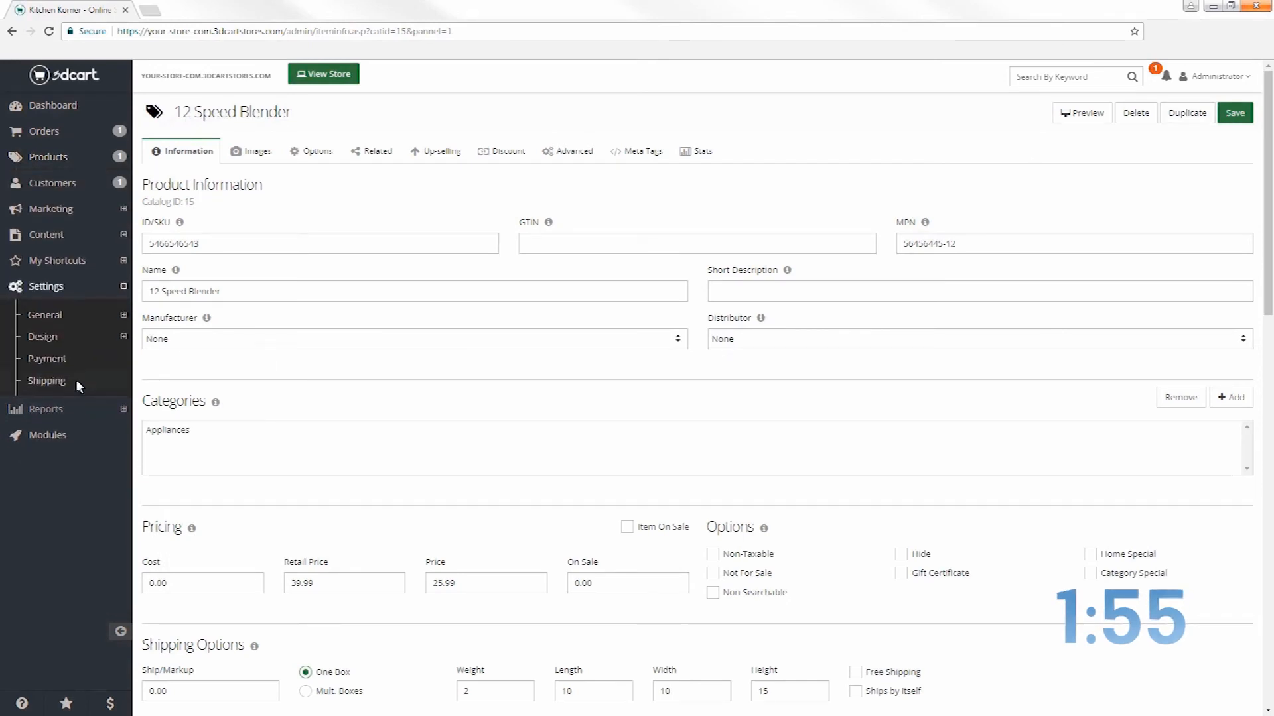
click(77, 375)
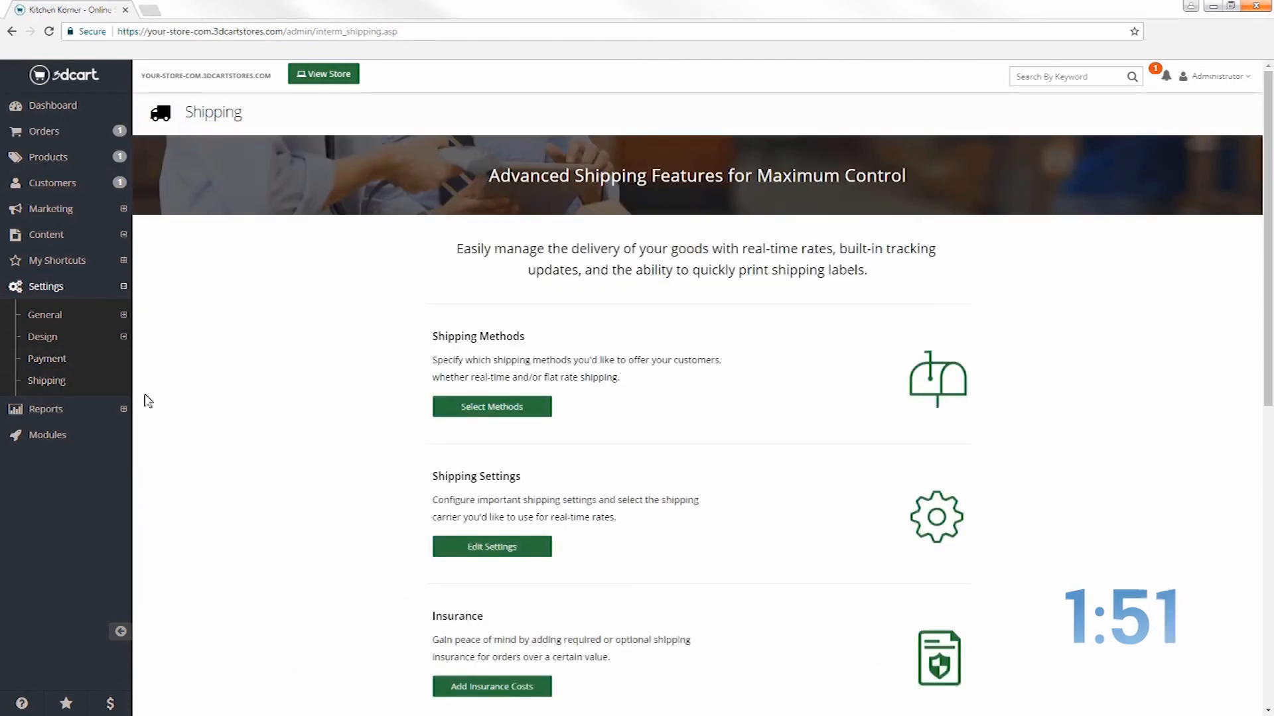
Enable Free Shipping and Flat Rate shipping at 8.95, and save the shipping methods
click(449, 403)
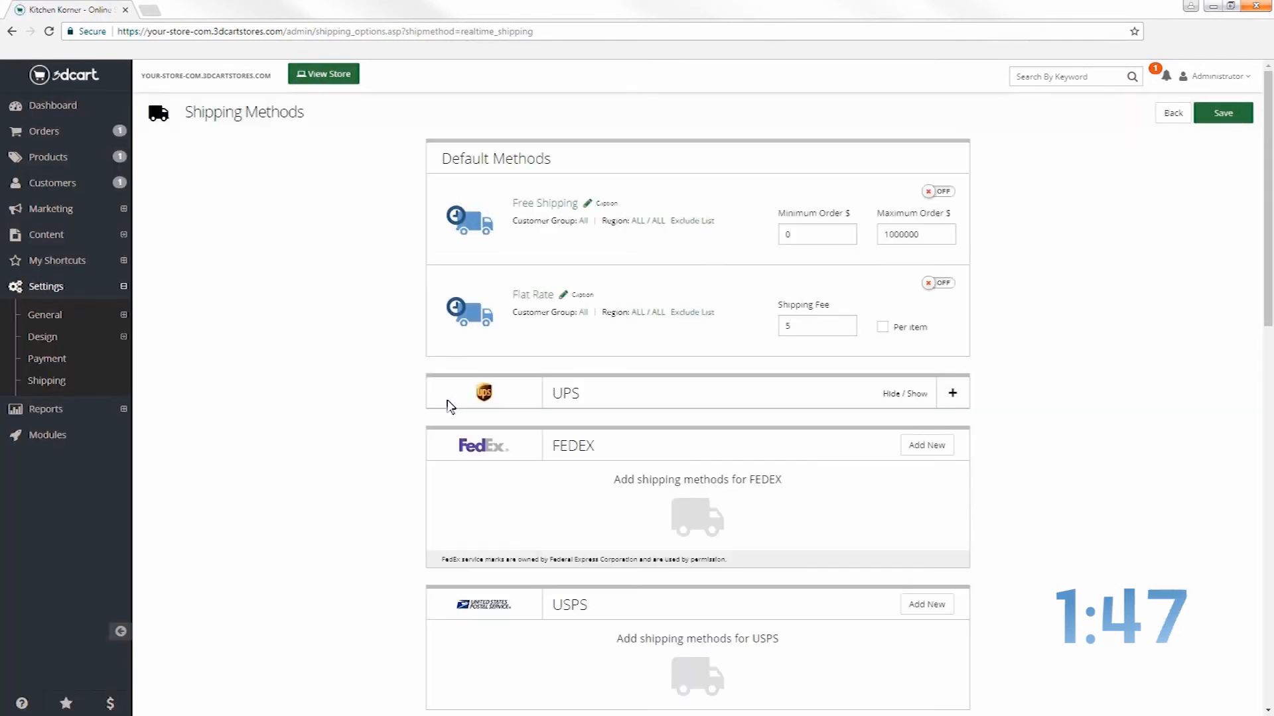
click(937, 192)
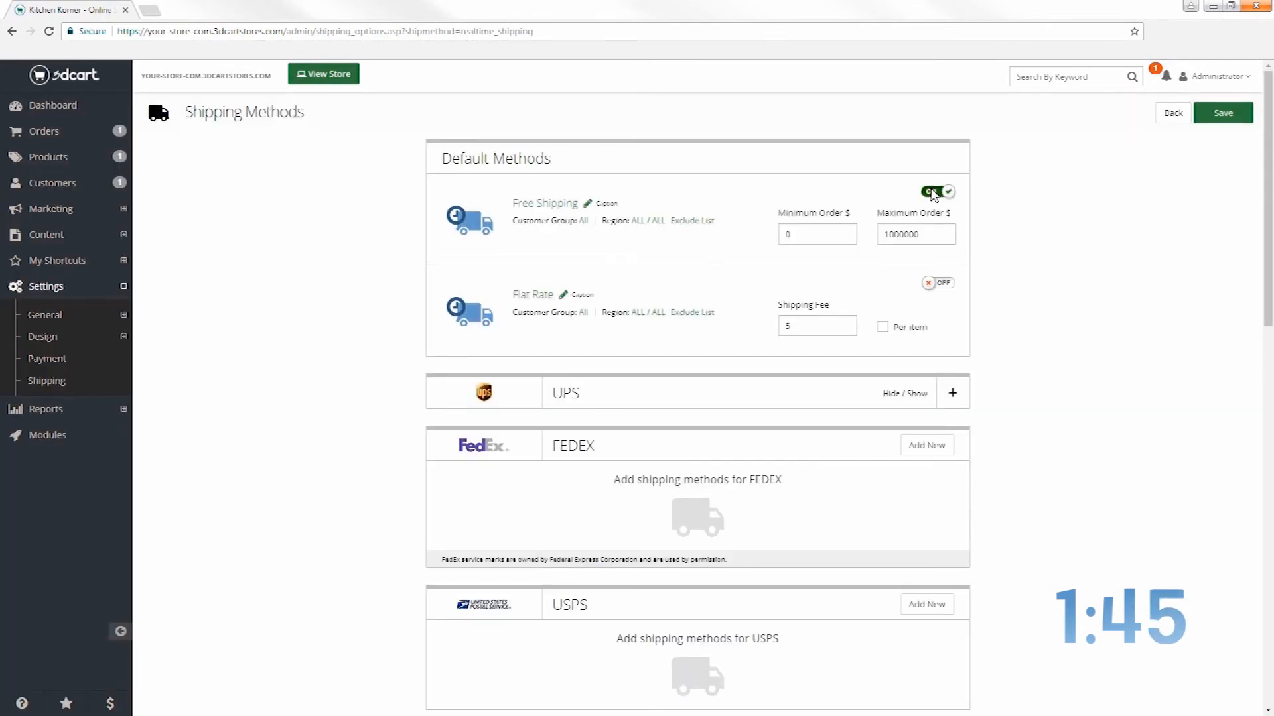
click(943, 284)
double_click(789, 326)
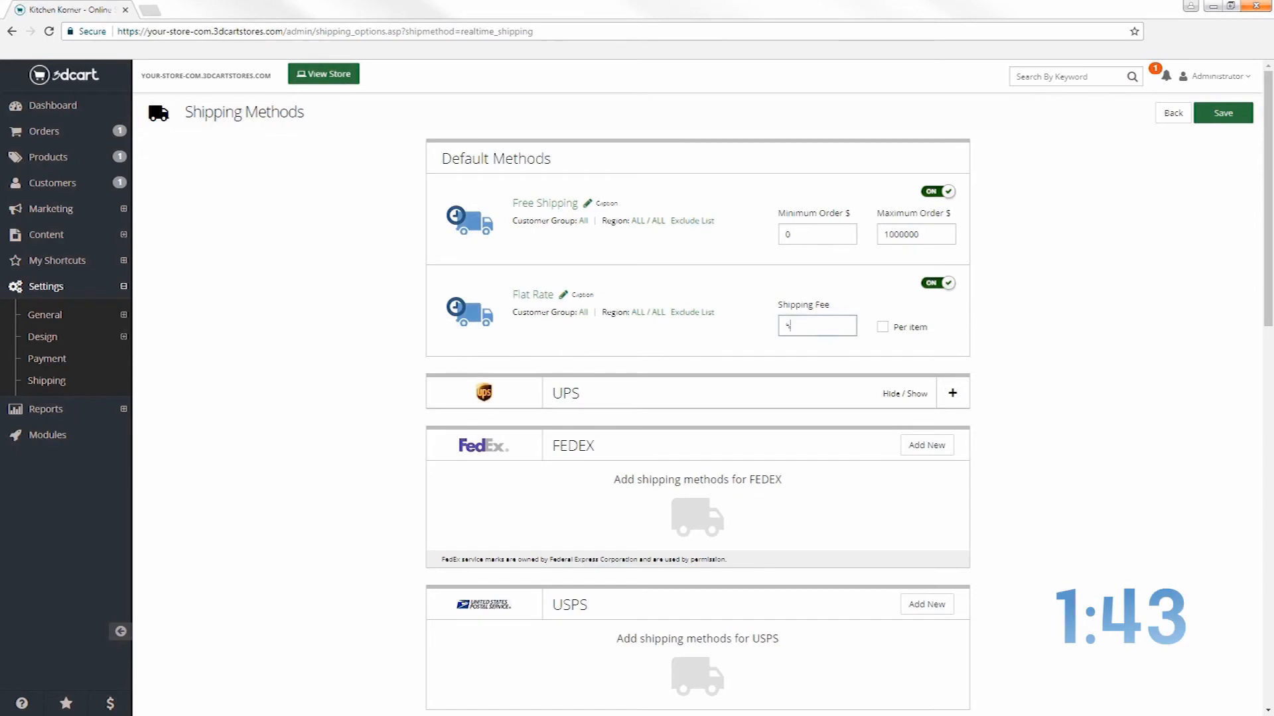
text(8.95)
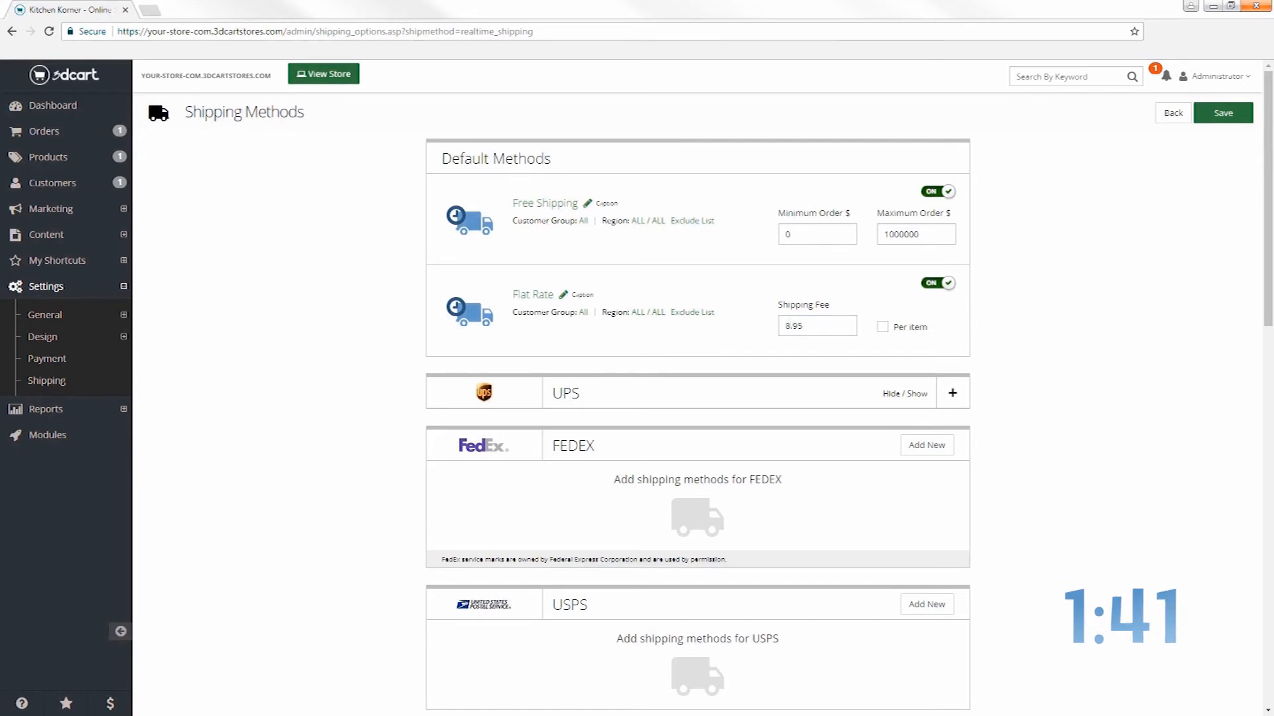
click(1220, 116)
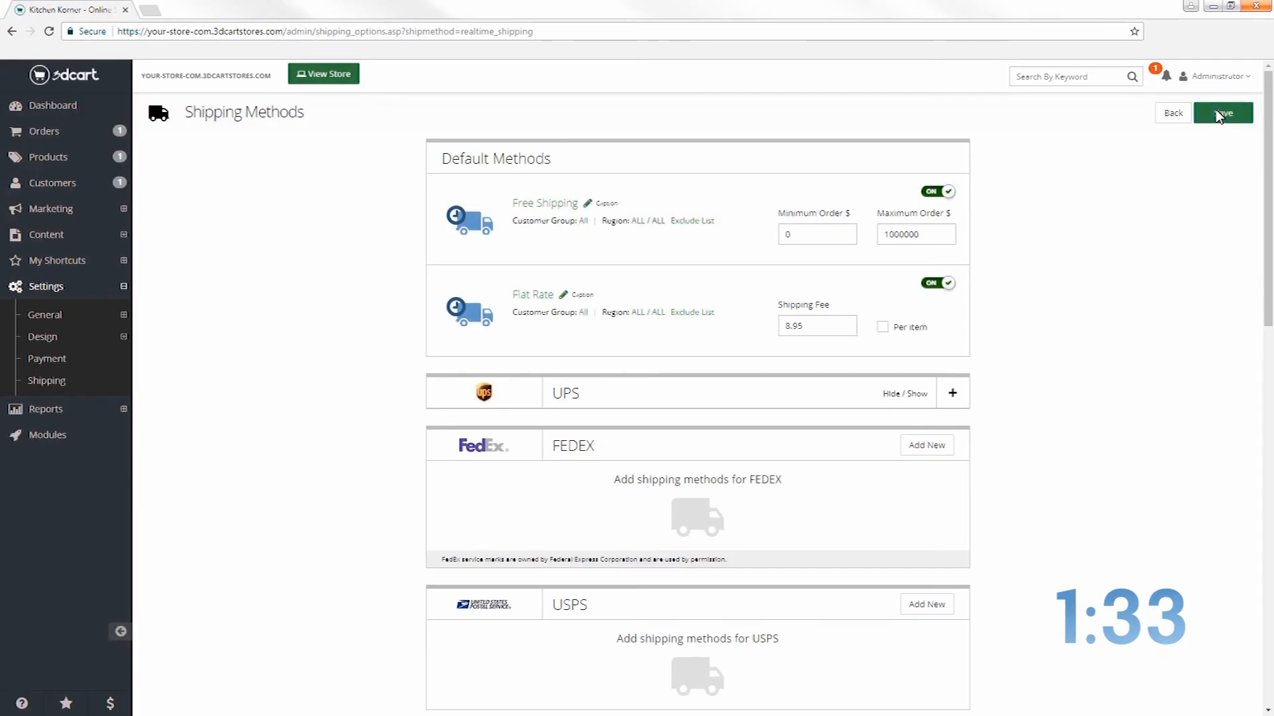
click(66, 356)
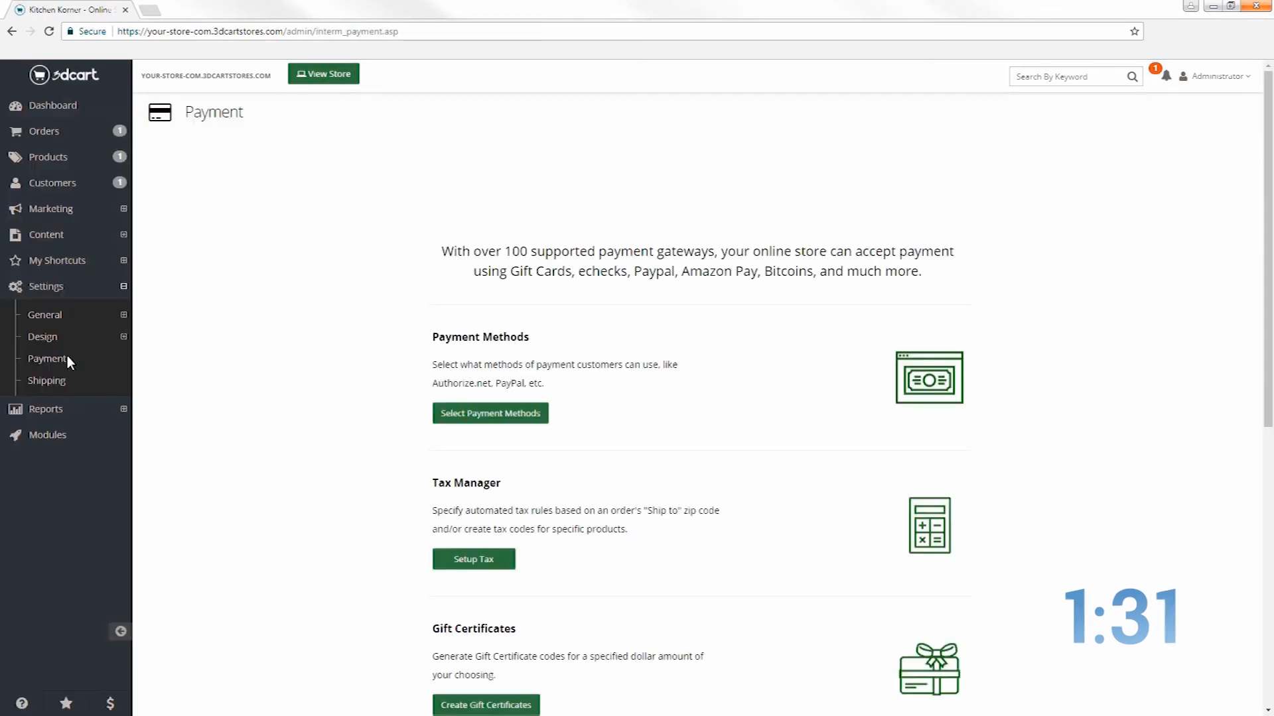
Add a 6% sales tax rule for Florida in the Tax Manager
click(474, 561)
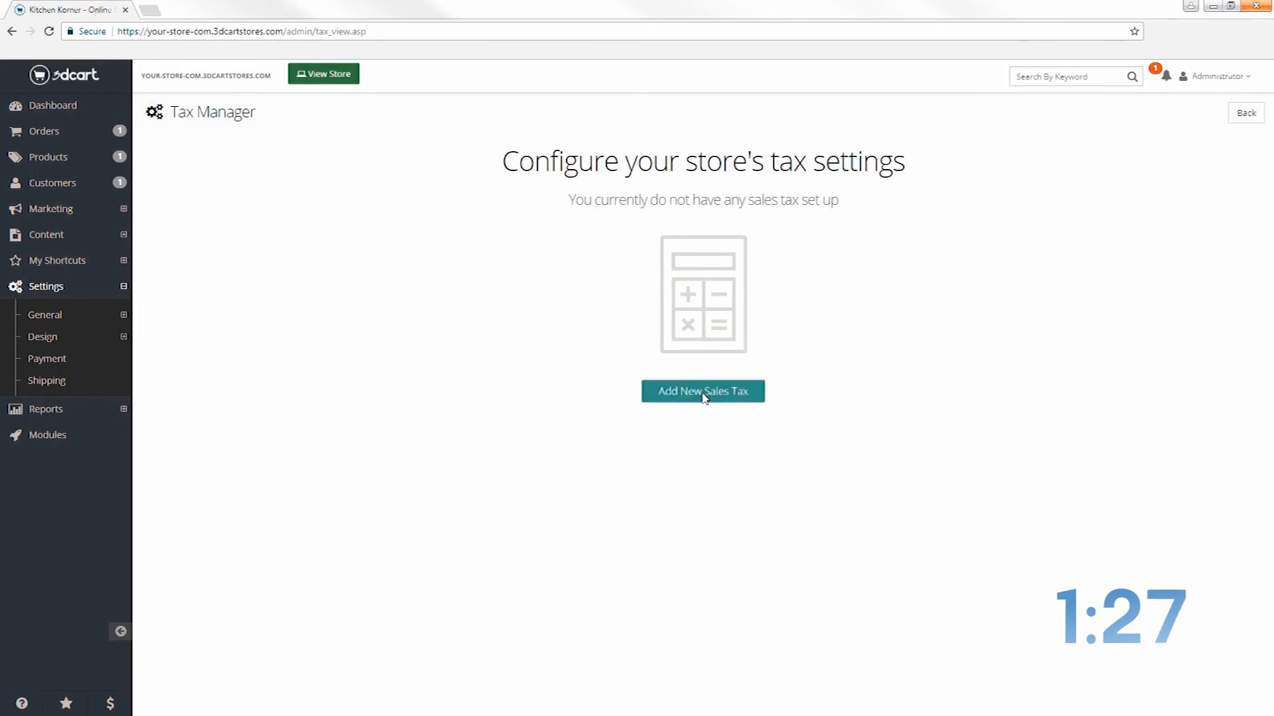
click(703, 395)
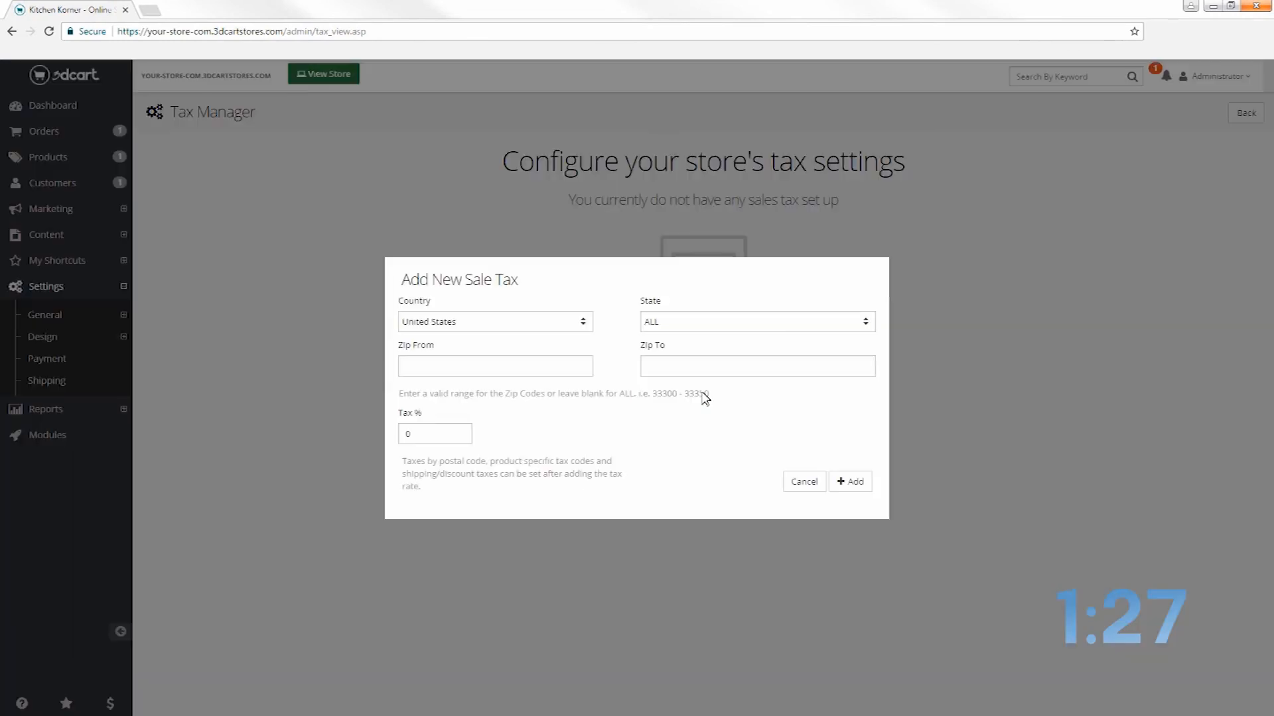
click(841, 324)
key(f)
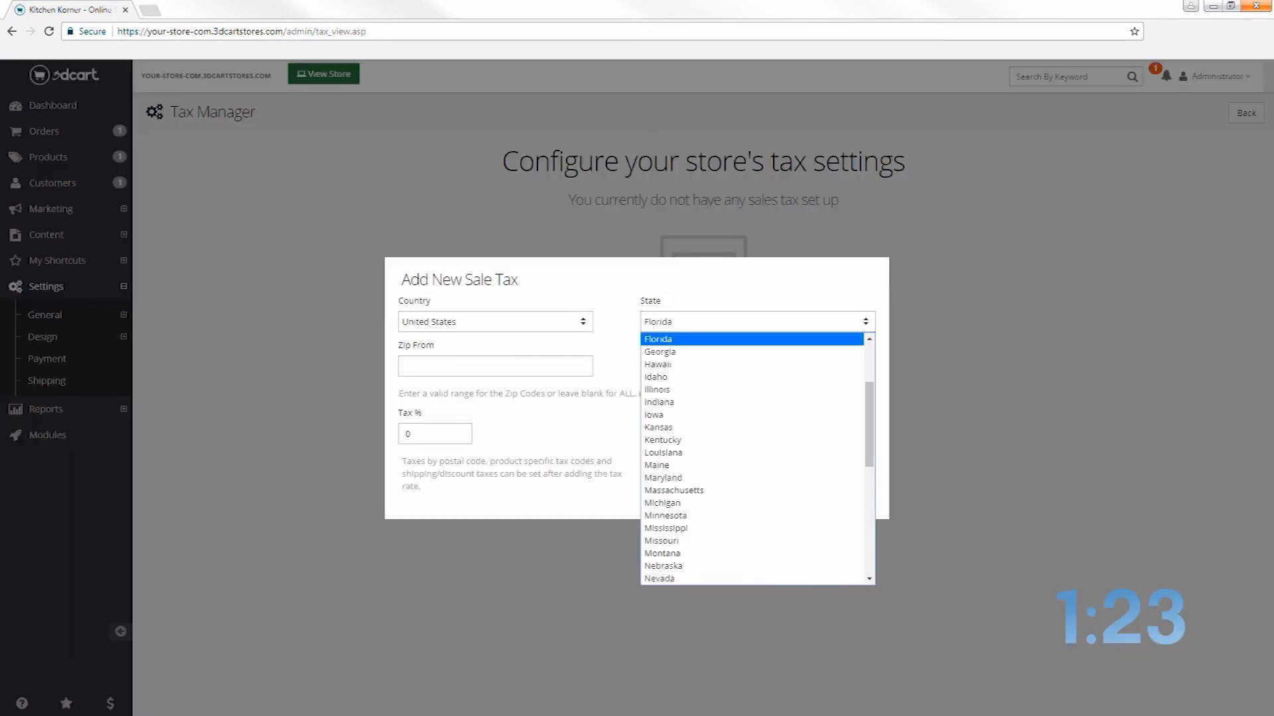
key(Return)
double_click(413, 438)
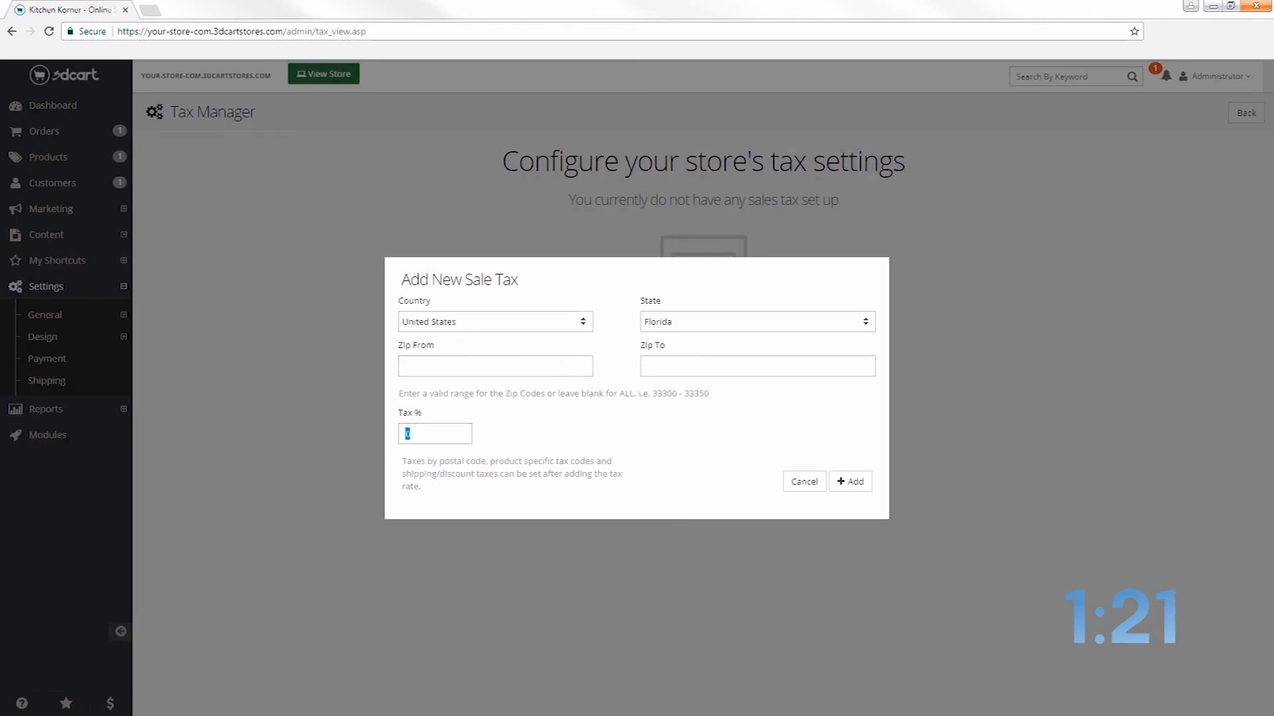
text(6)
click(853, 483)
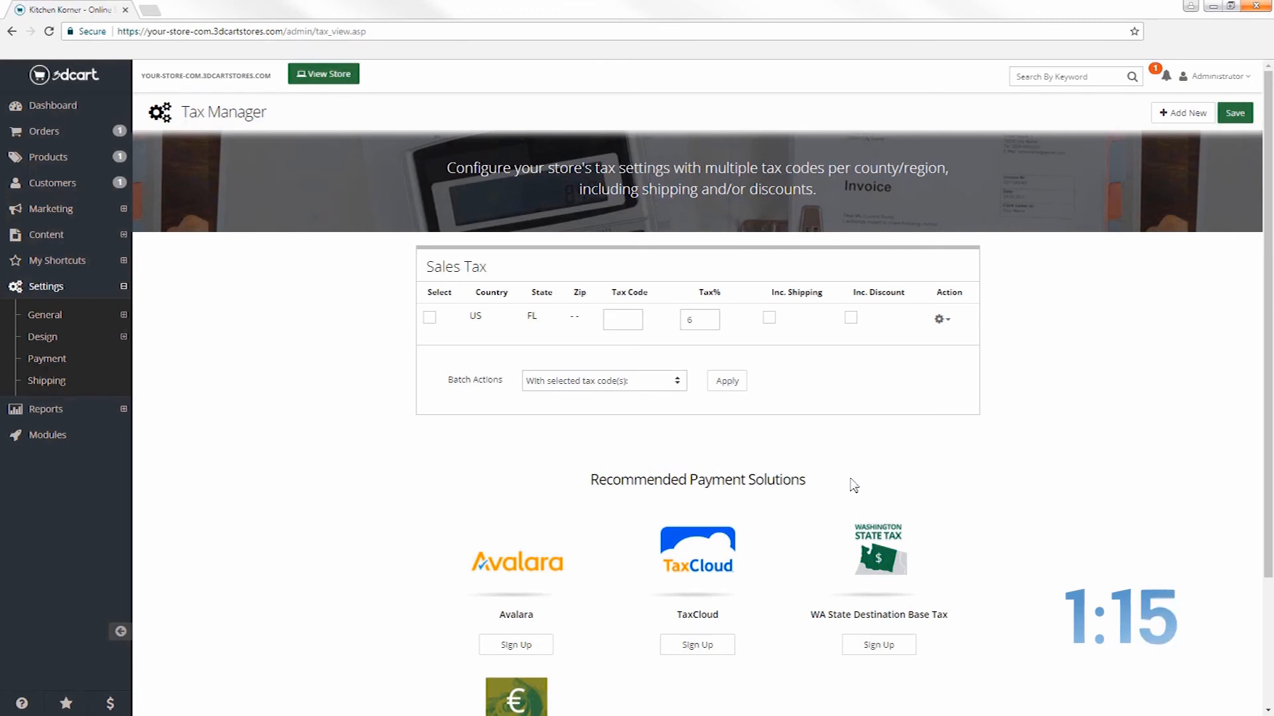
click(79, 356)
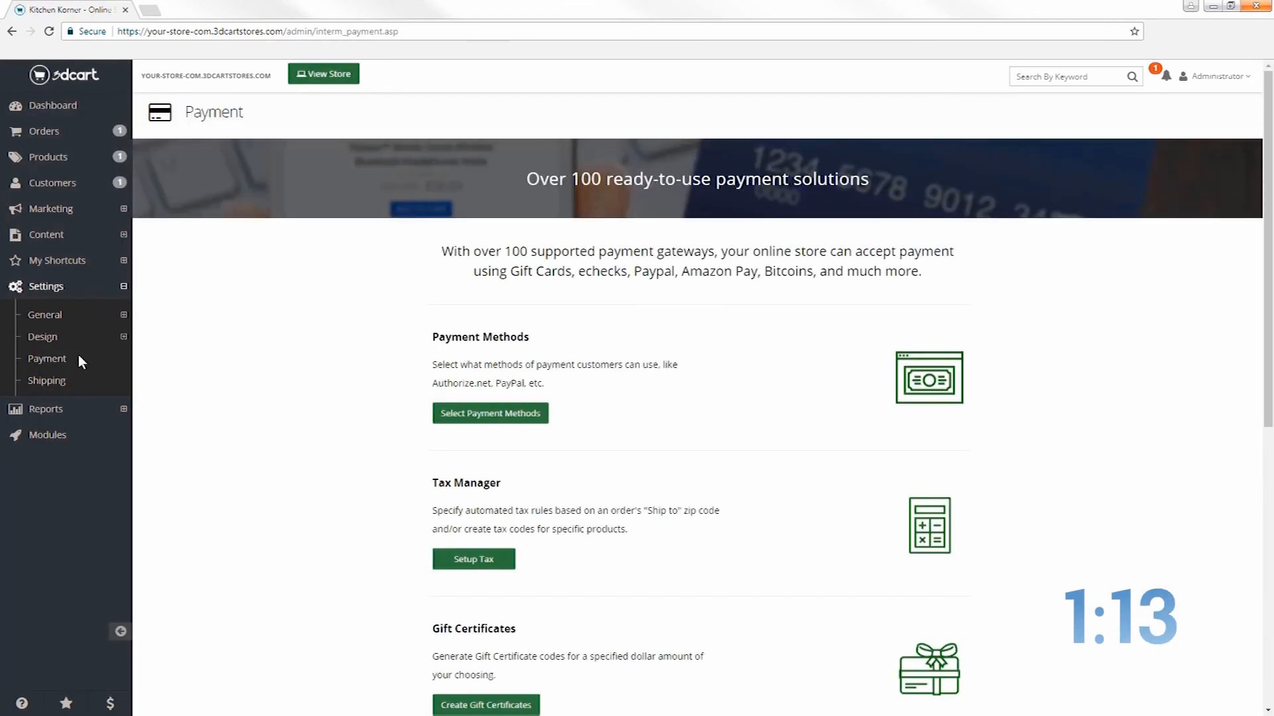
Save the store's PayPal e-mail under PayPal Express, then open the Kitchen Korner storefront
click(478, 417)
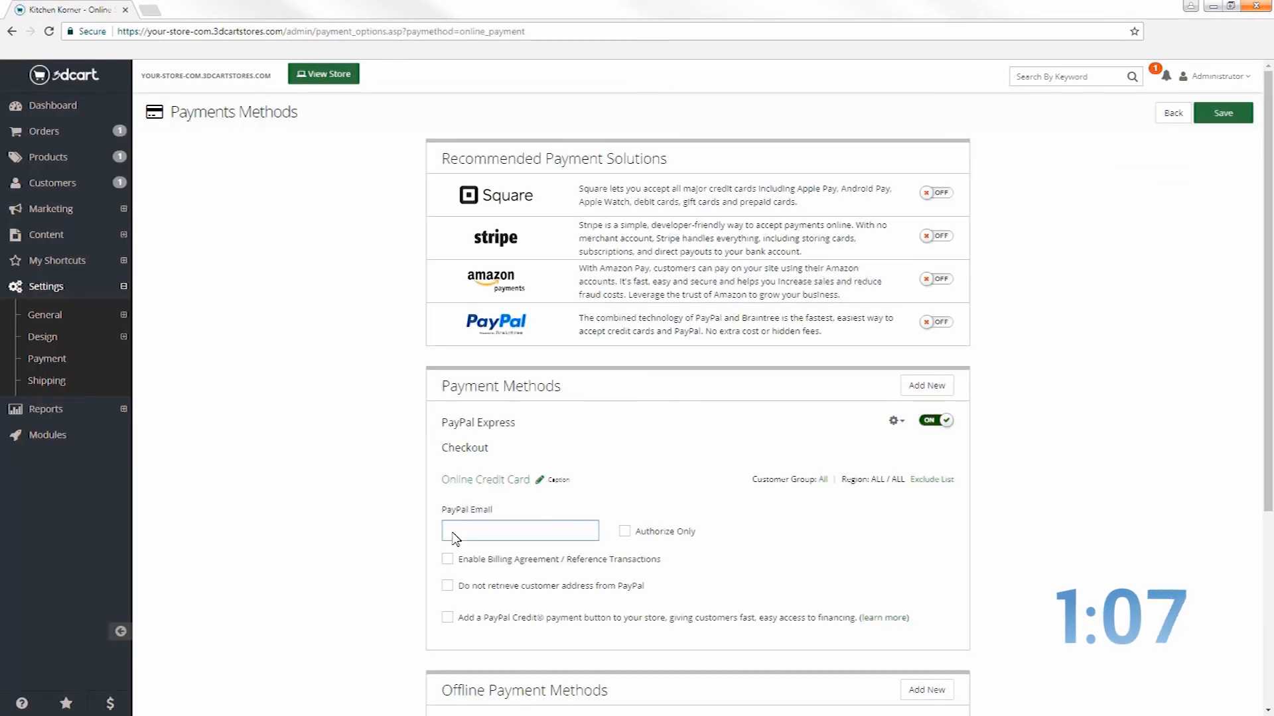
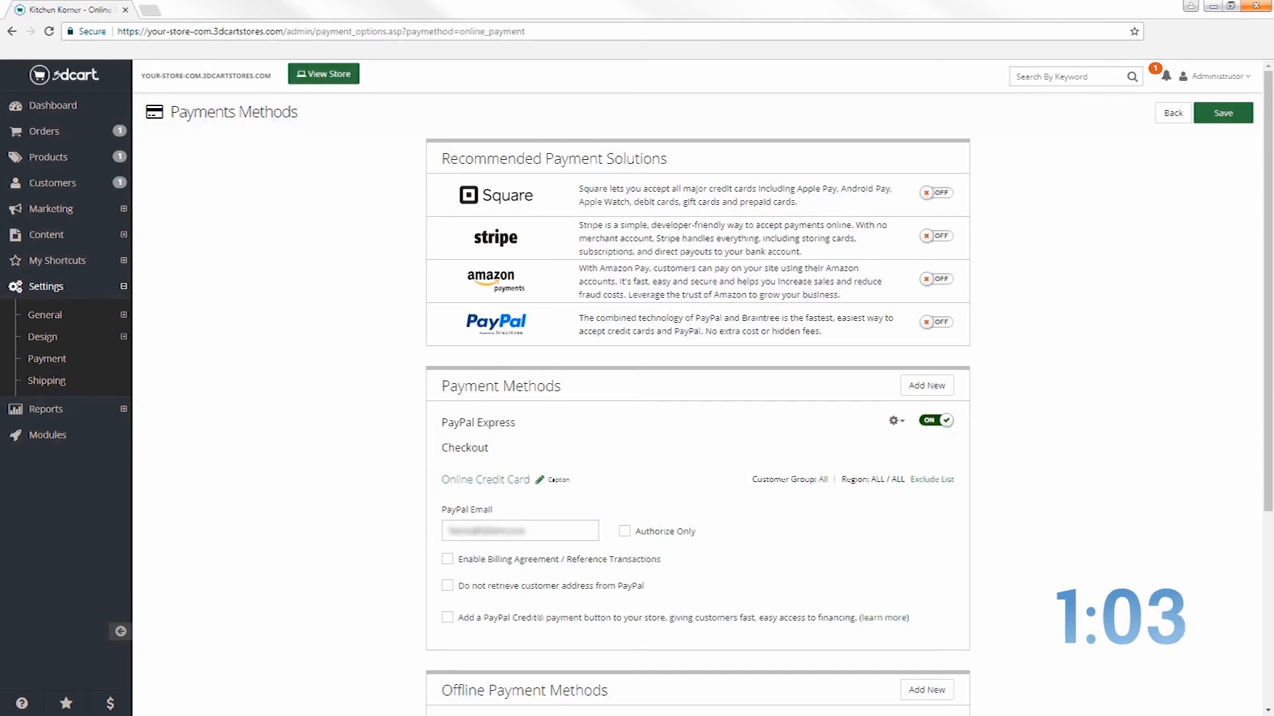
click(1222, 114)
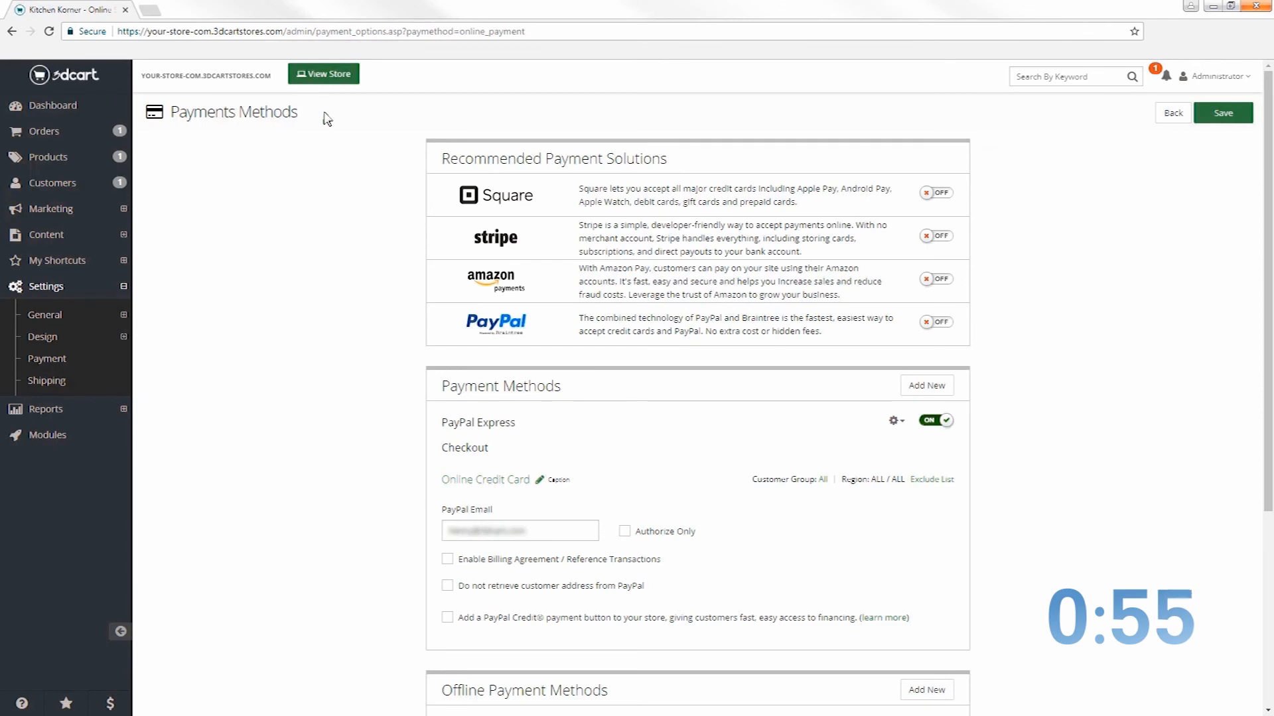
click(327, 75)
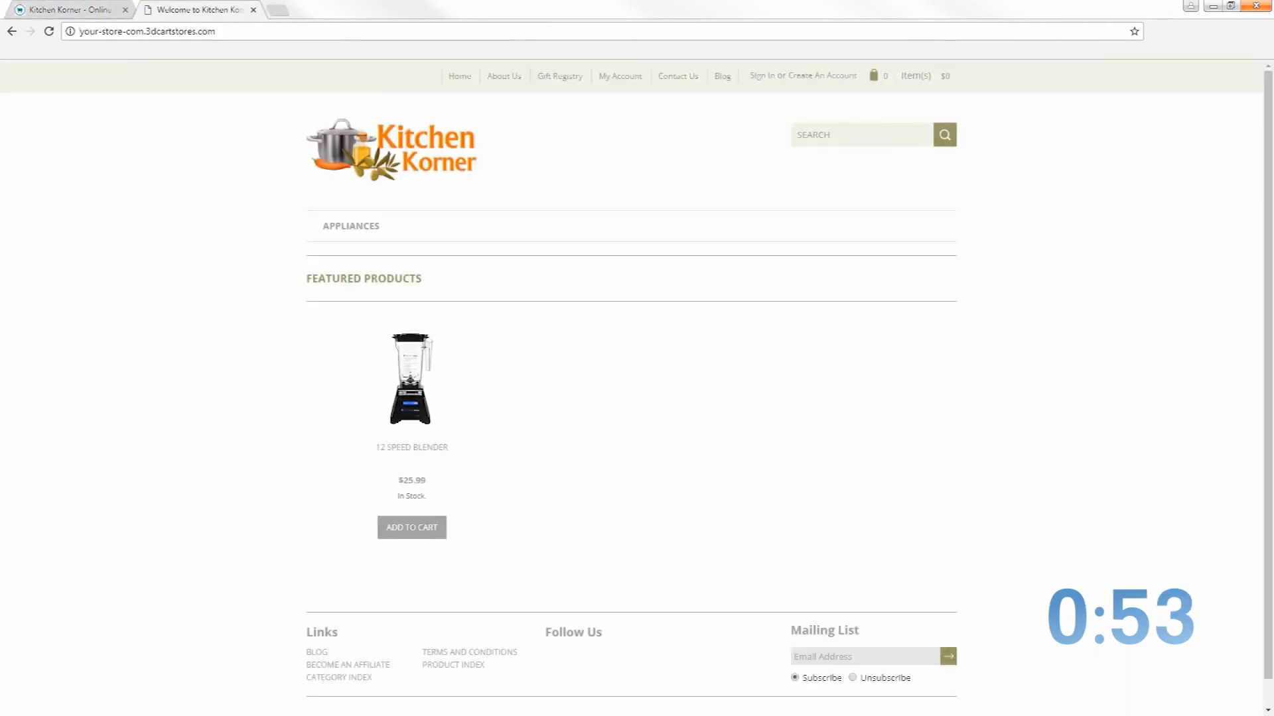
Add a Blue 12 Speed Blender ($25.99) to the cart from its product page
click(422, 527)
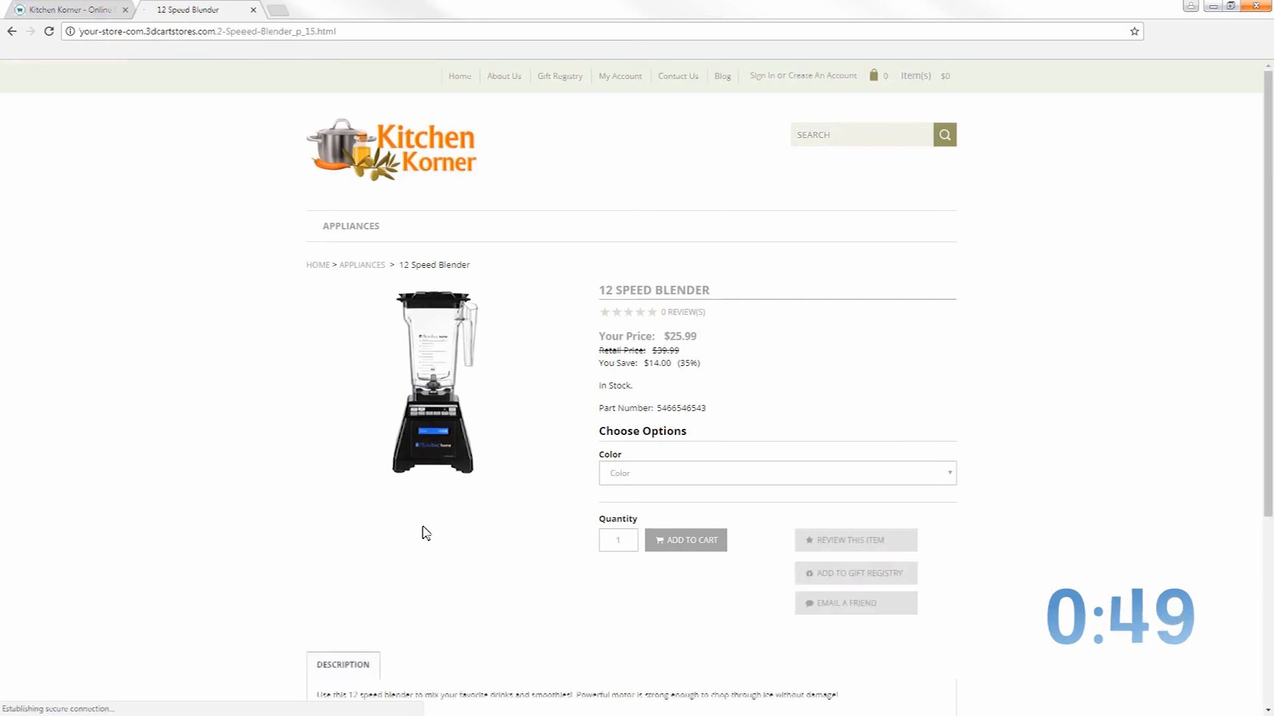
click(638, 485)
click(662, 516)
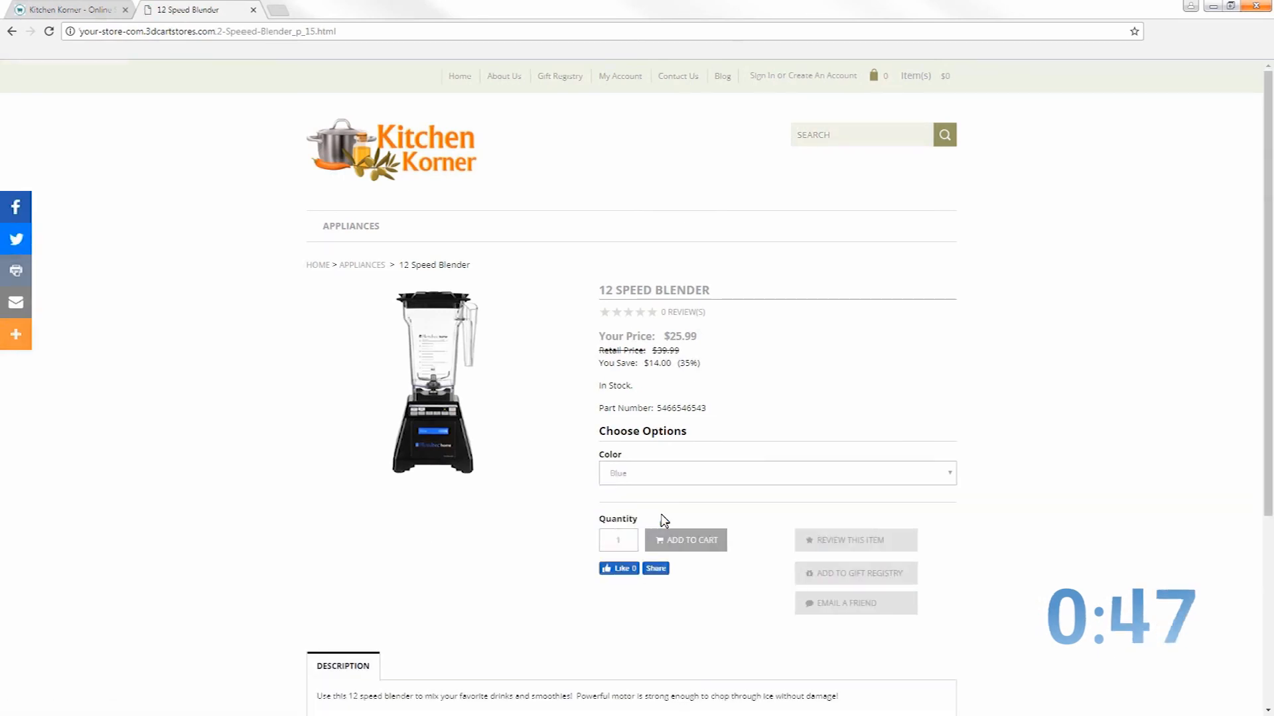
click(688, 543)
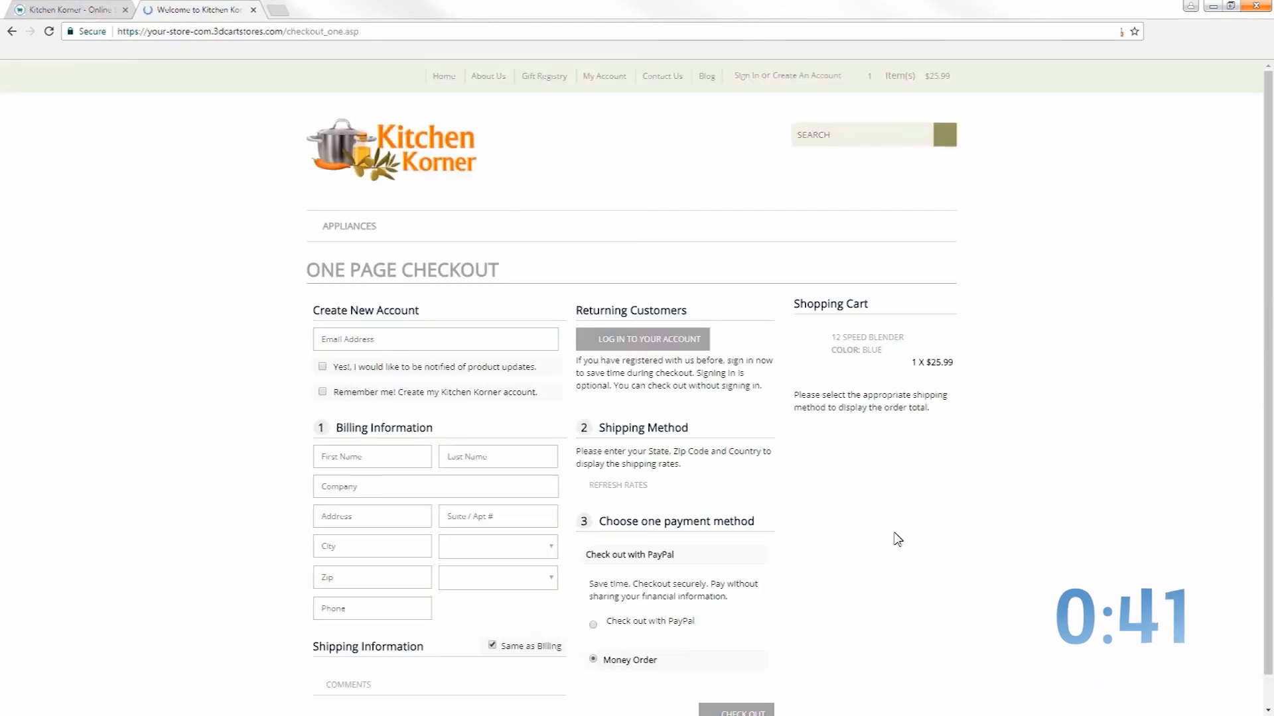
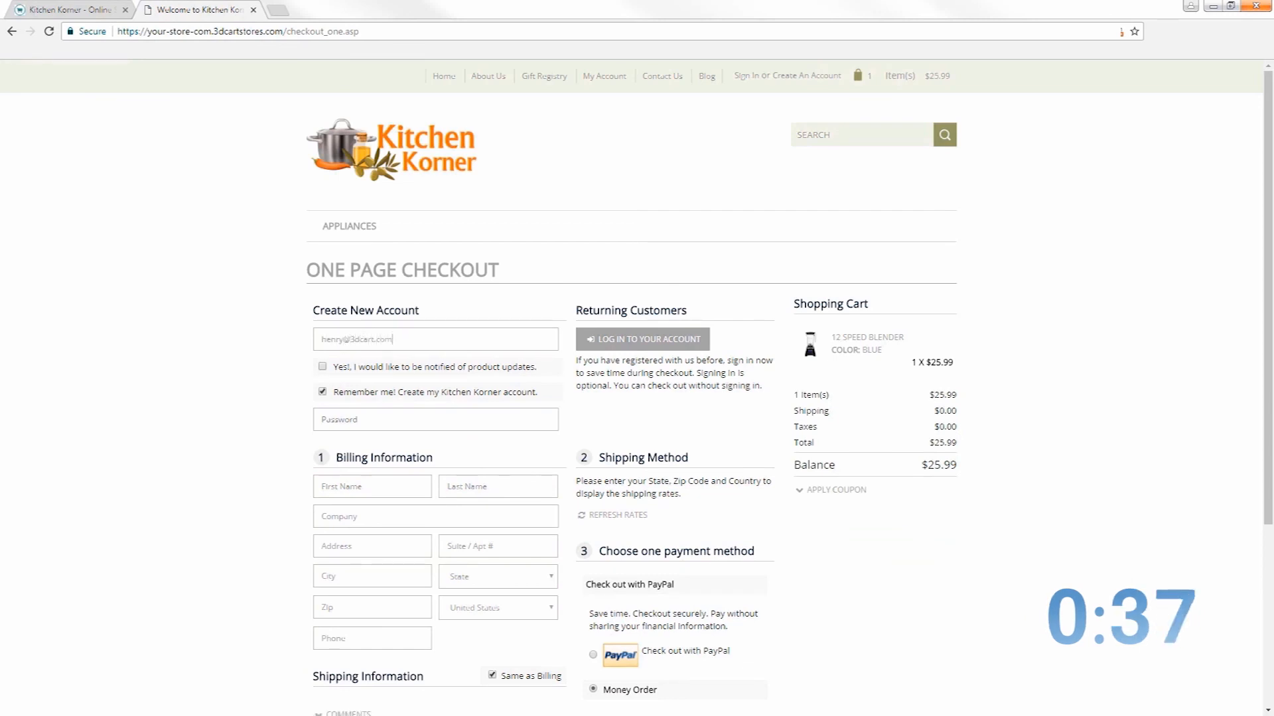
Enter the test customer's e-mail, password, first and last name, and company 3dcart
text(••••••)
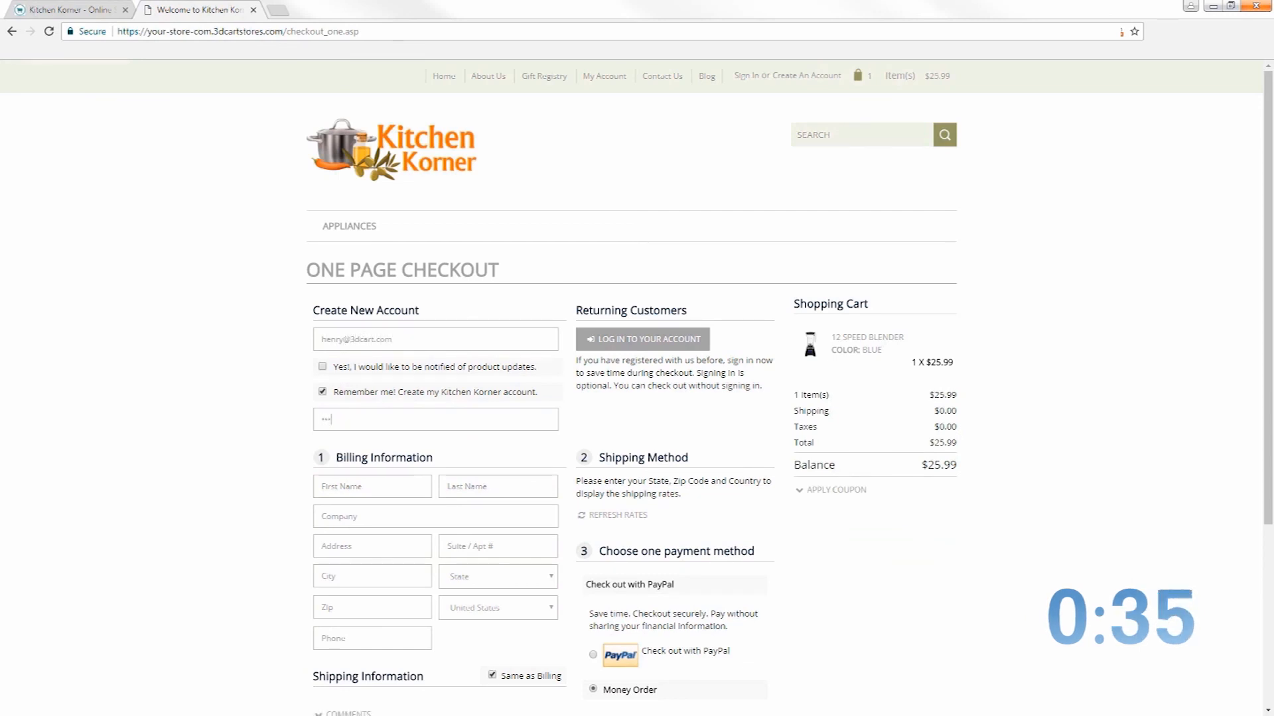
text(Henry)
key(Tab)
text(Test)
key(Tab)
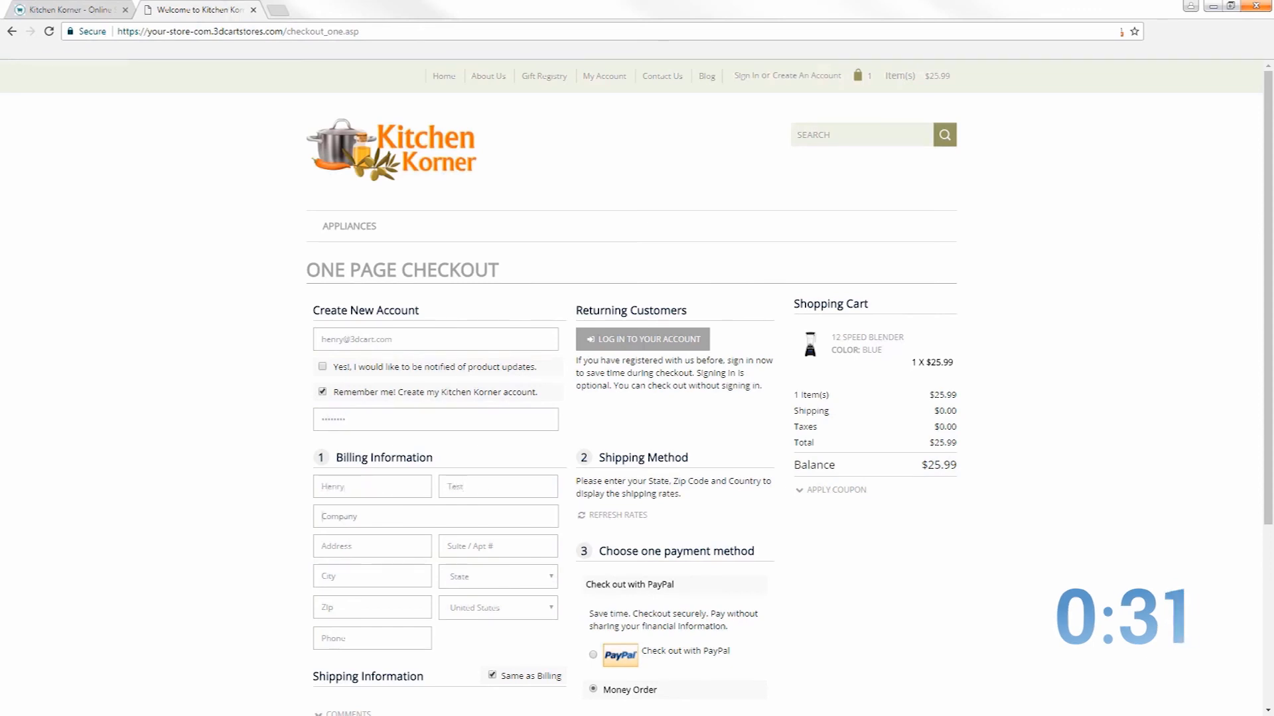
text(3dcart)
key(Tab)
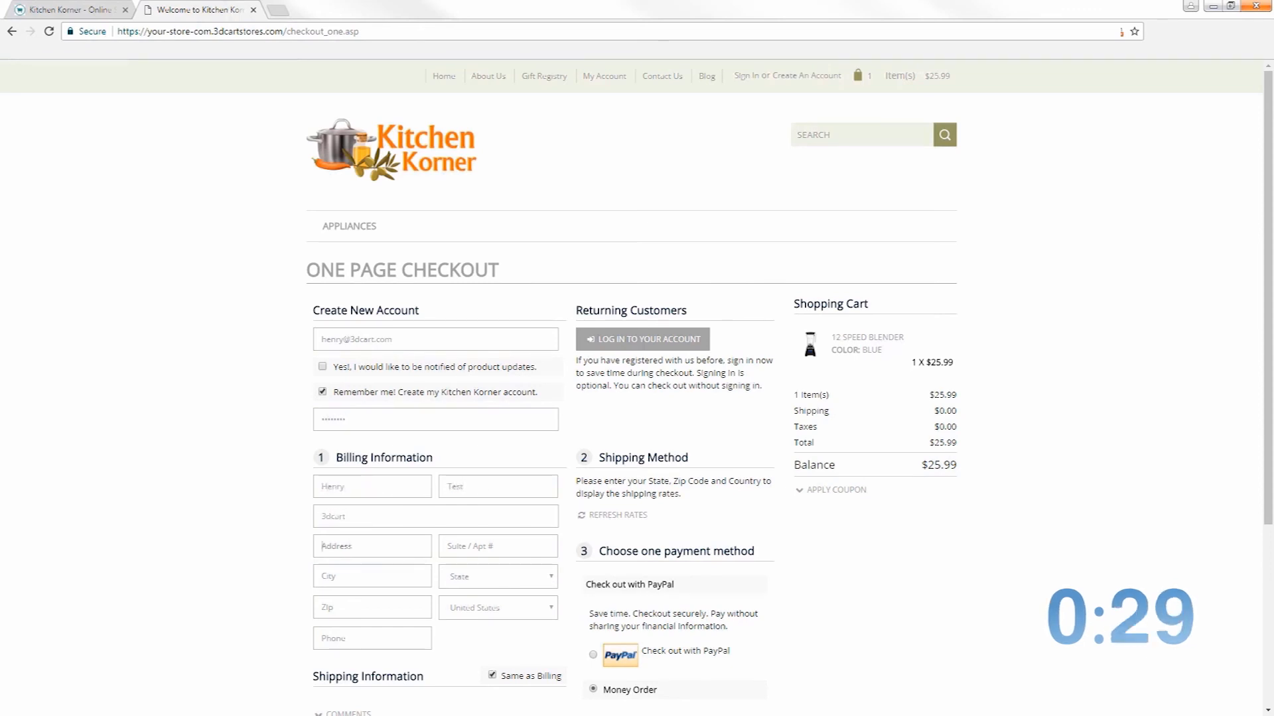
Fill in the billing street address, city, Florida zip code and phone number
text(6691 Nob Hill Road)
key(Tab)
text(Tumuru)
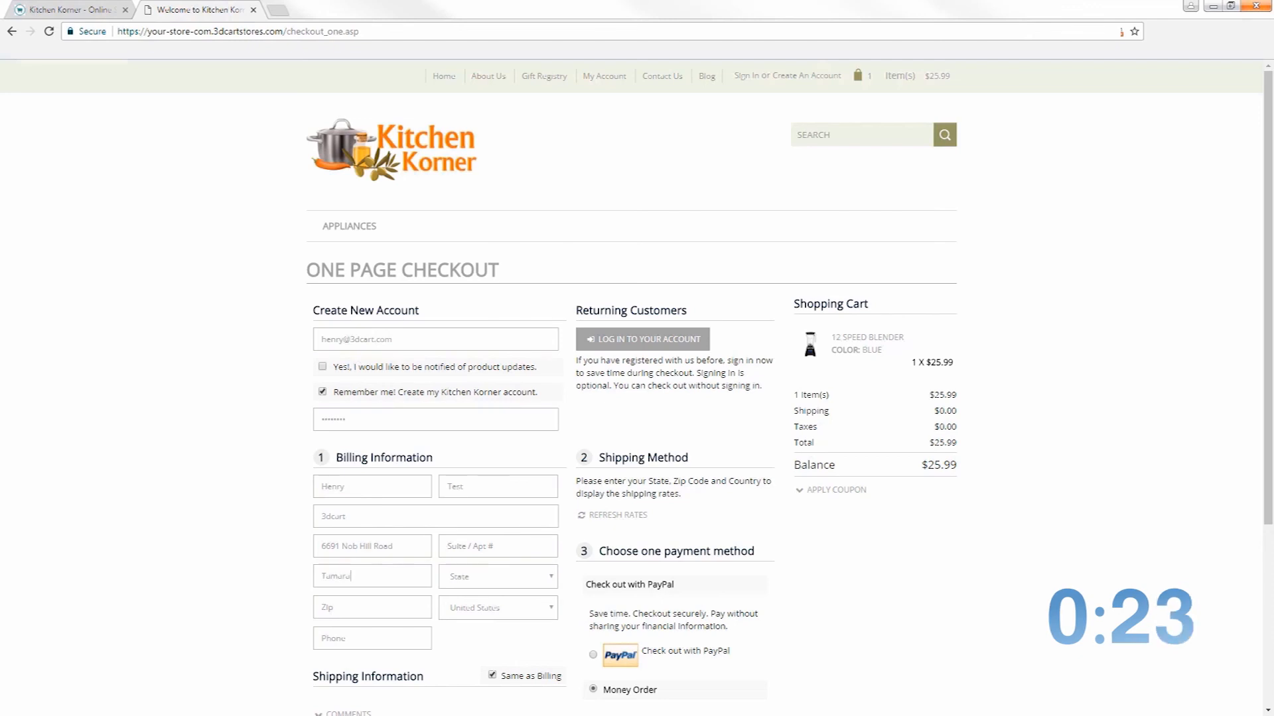
text(cf)
key(Tab)
text(33321)
key(Tab)
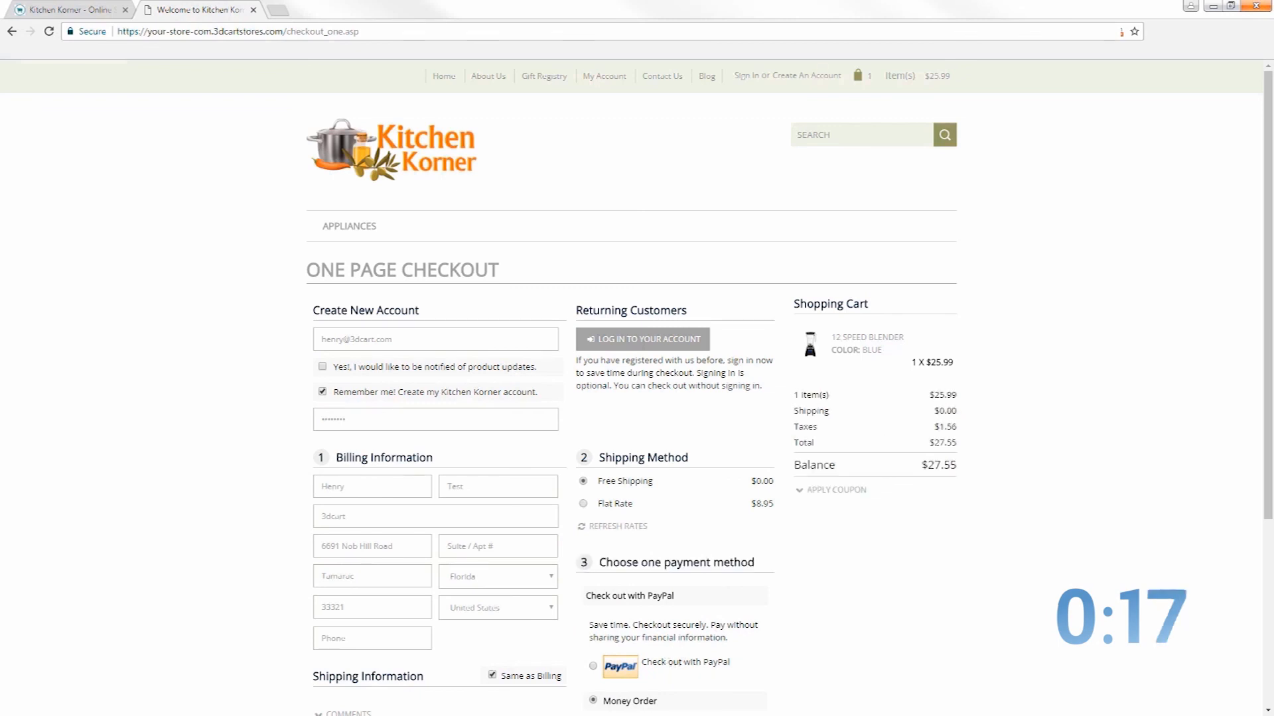
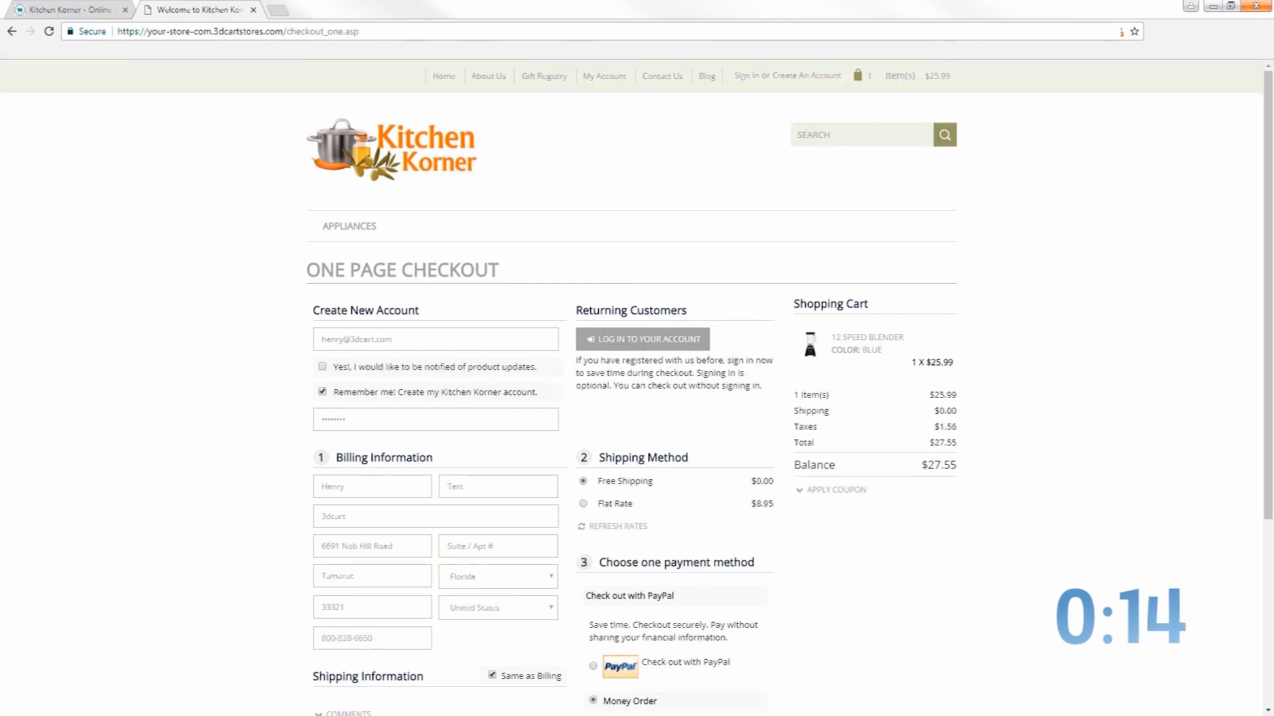
Choose Flat Rate shipping for a $36.50 total and submit the test order
scroll(412, 333, down, 3)
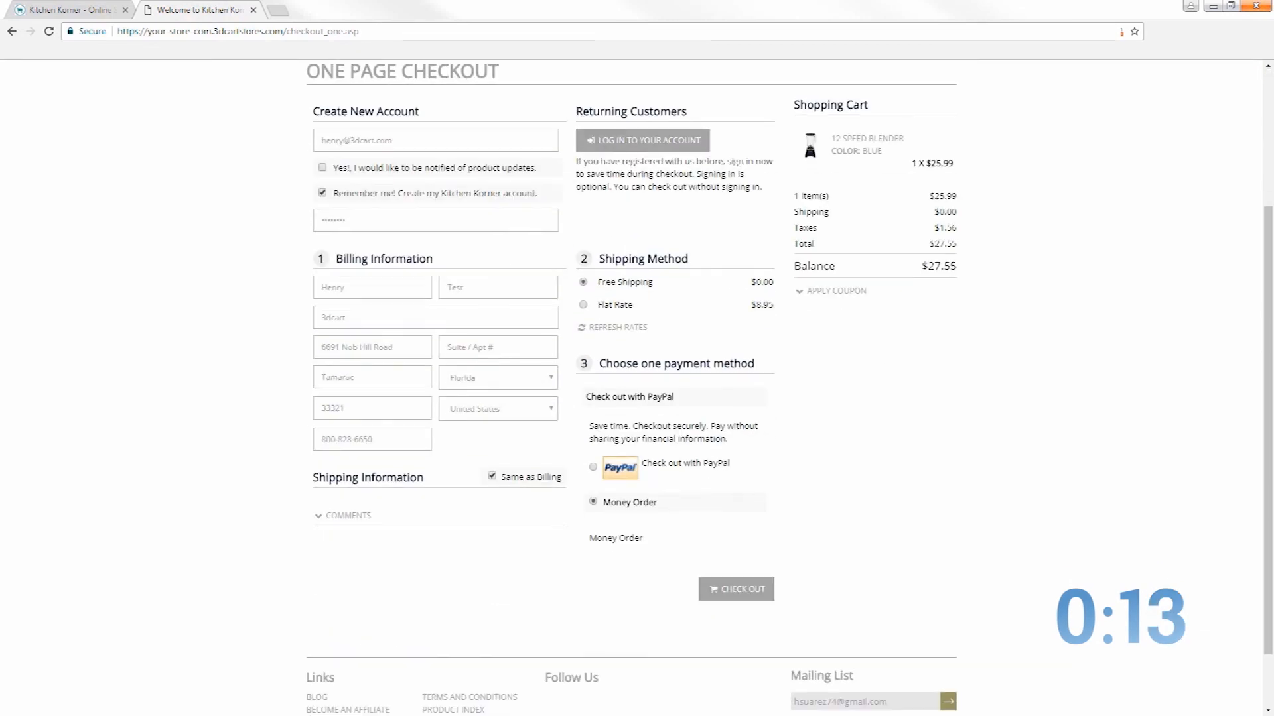
click(583, 304)
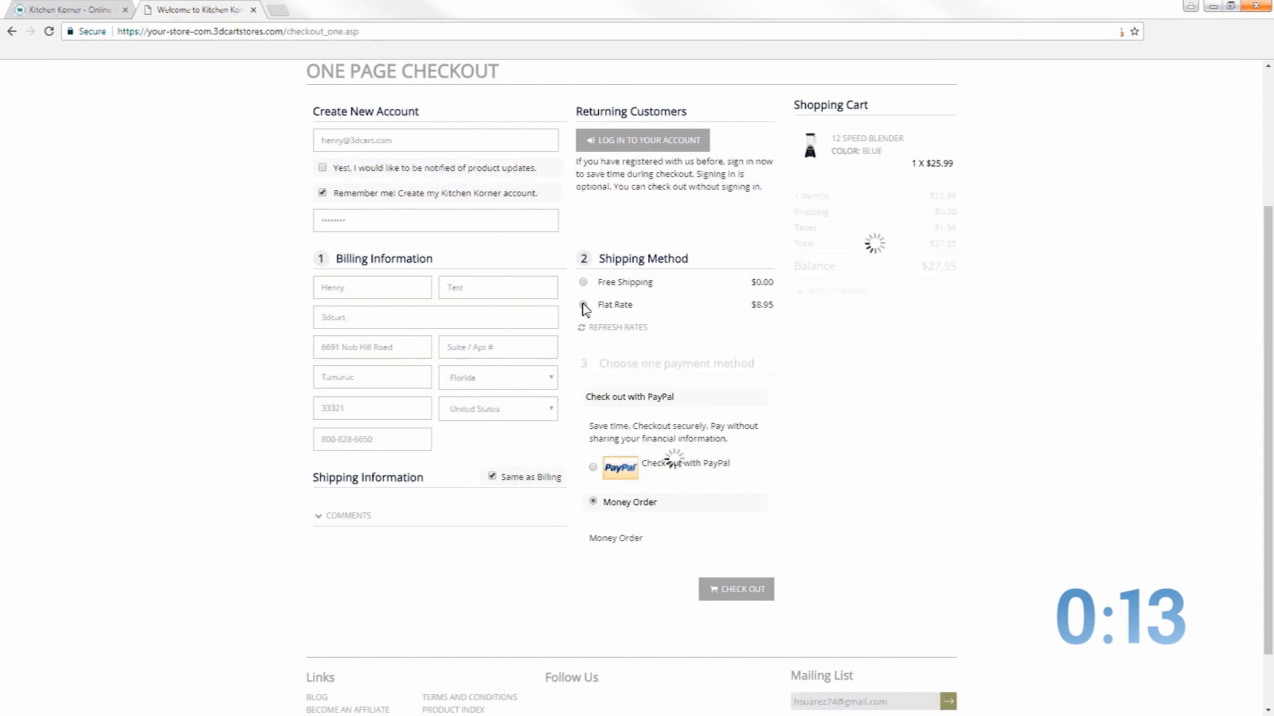
click(743, 591)
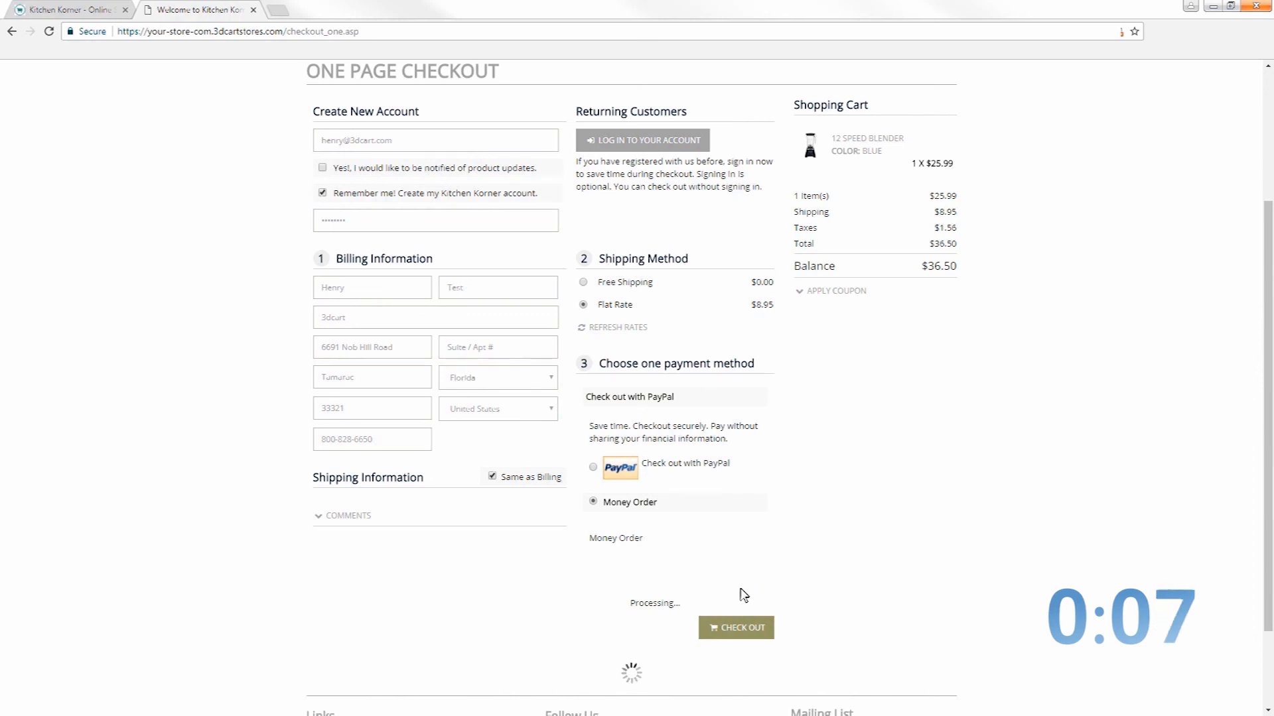